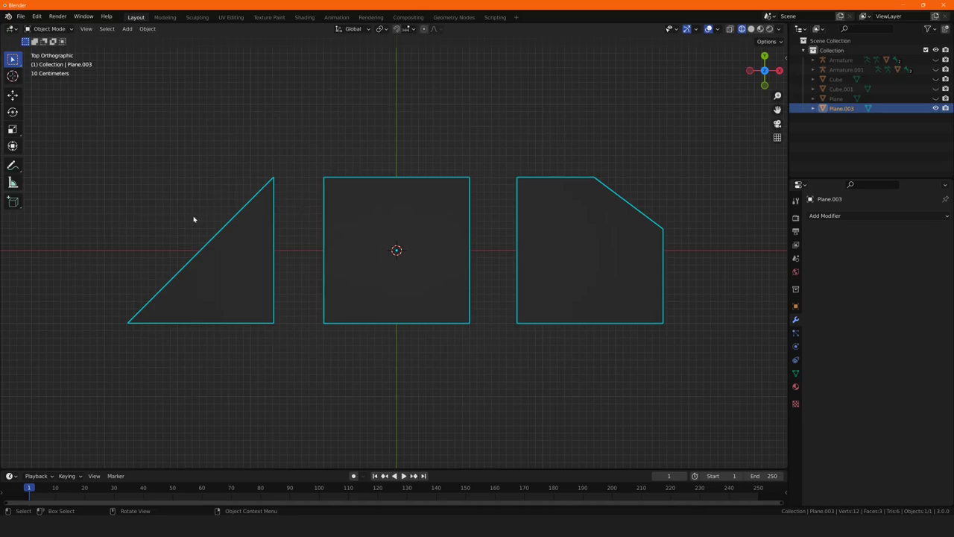
# - Reselect all three shapes and give the cubes a level-1 Subdivision modifier with Ctrl+1
pyautogui.hotkey('alt', 'a')
pyautogui.press('a')
pyautogui.moveTo(564, 238)
pyautogui.mouseDown(button='middle')
pyautogui.moveTo(357, 244)
pyautogui.moveTo(543, 263)
pyautogui.mouseUp(button='middle')
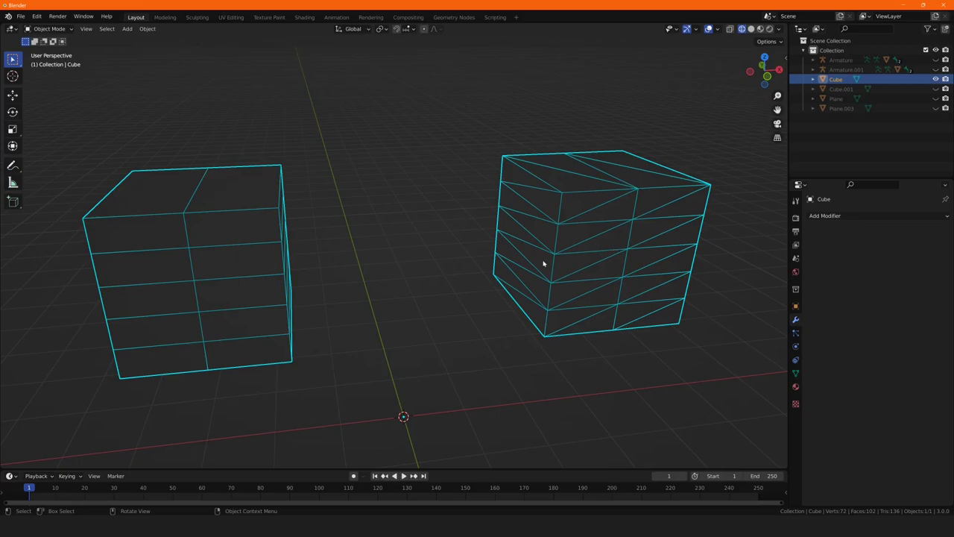
pyautogui.moveTo(204, 229); pyautogui.dragTo(282, 252, button='middle')
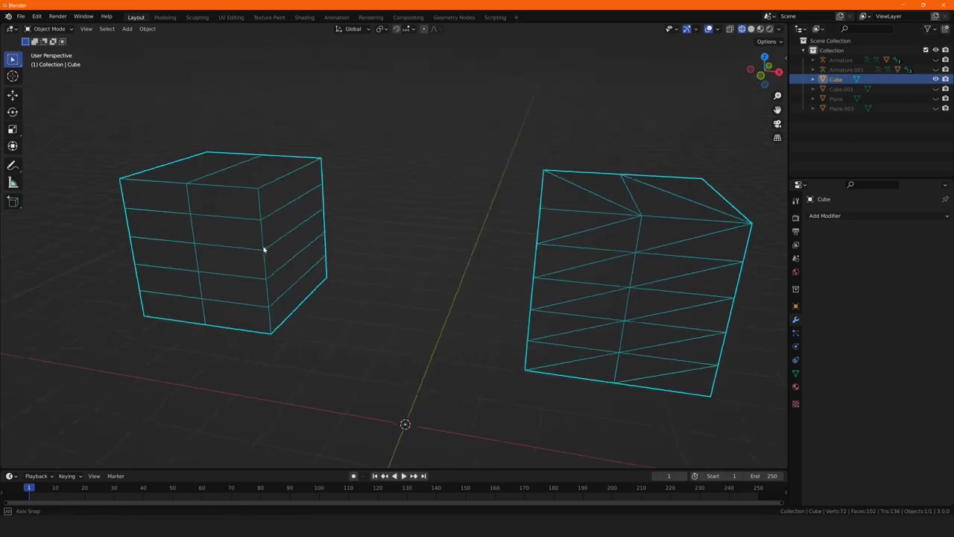
pyautogui.hotkey('ctrl', '1')
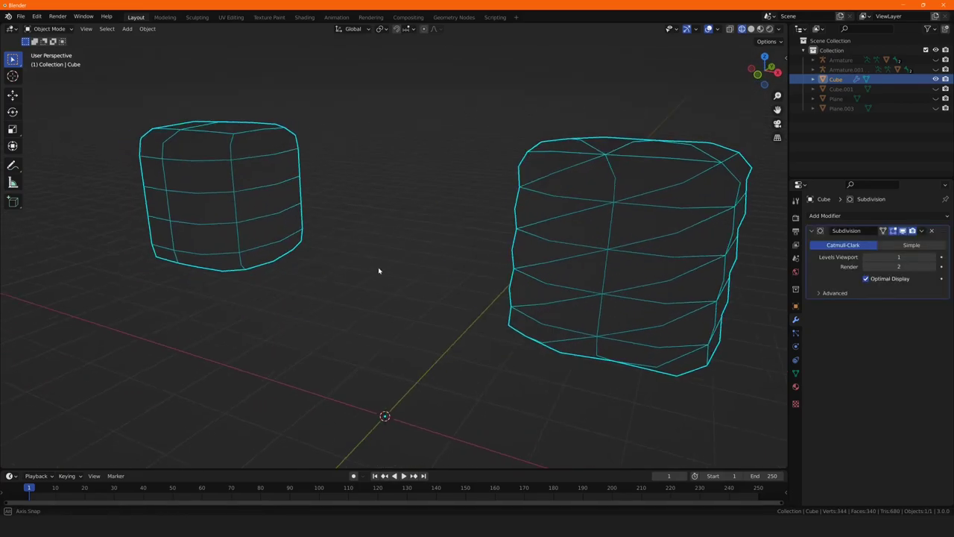
pyautogui.moveTo(378, 267); pyautogui.dragTo(473, 273, button='middle')
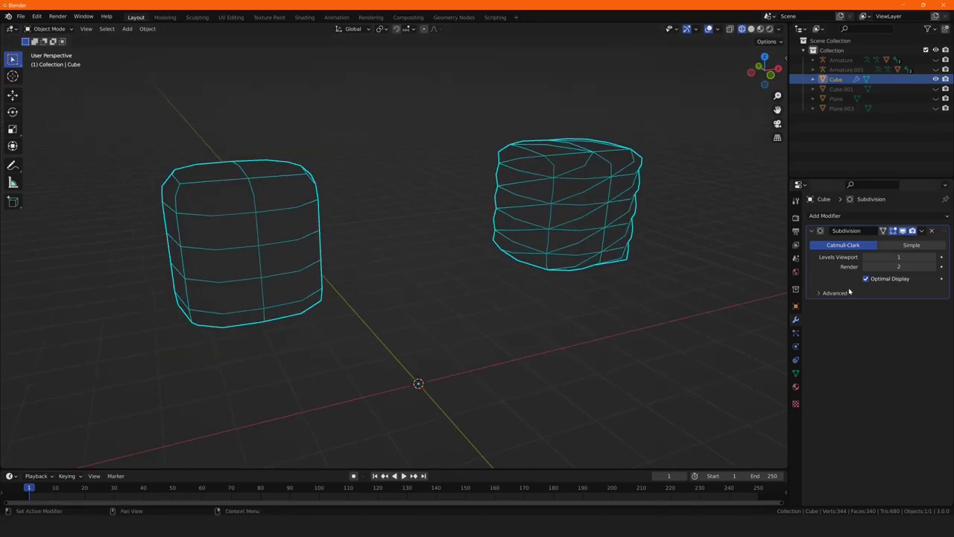
# - Switch off the Subdivision modifier's viewport display and compare the boxy cubes
pyautogui.click(903, 231)
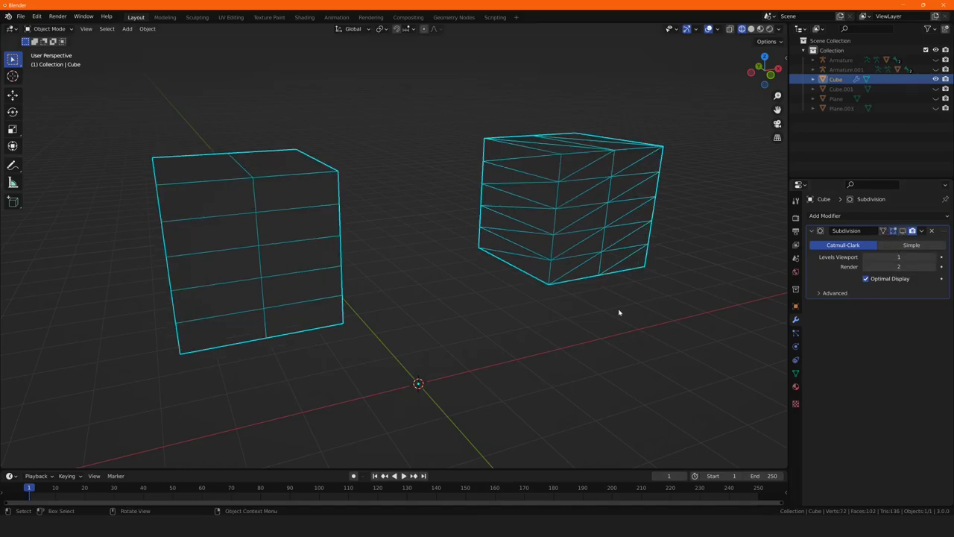
pyautogui.moveTo(618, 313); pyautogui.dragTo(564, 313, button='middle')
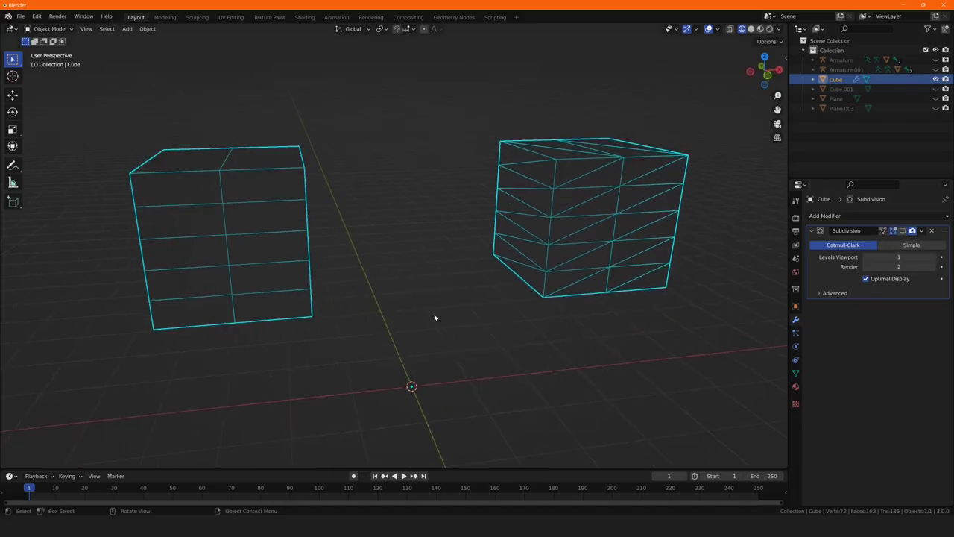
pyautogui.moveTo(434, 318); pyautogui.dragTo(471, 313, button='middle')
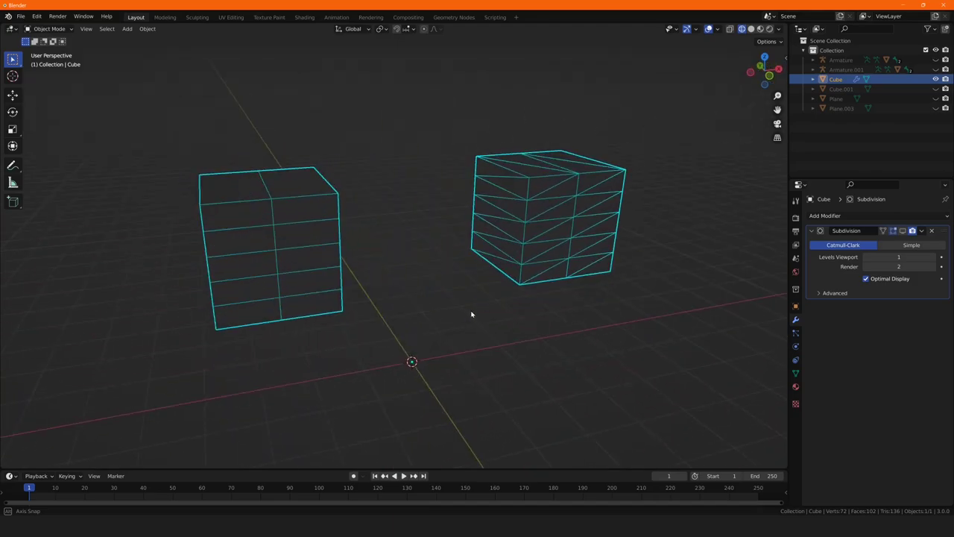
pyautogui.moveTo(460, 299); pyautogui.dragTo(308, 240, button='middle')
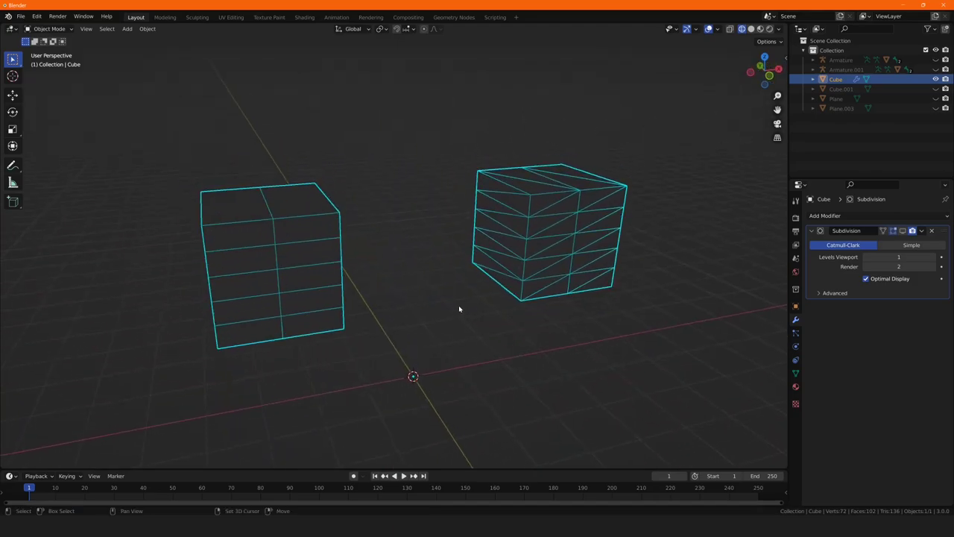
# - Switch to Solid shading to compare the smooth quad cube with the lumpy triangulated one
pyautogui.hotkey('shift', 'z')
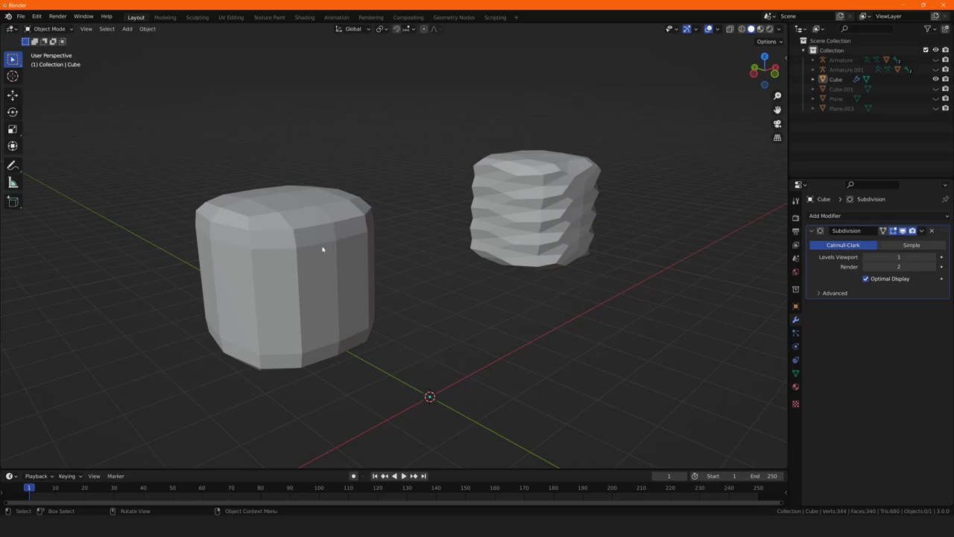
pyautogui.moveTo(413, 240); pyautogui.dragTo(242, 254, button='middle')
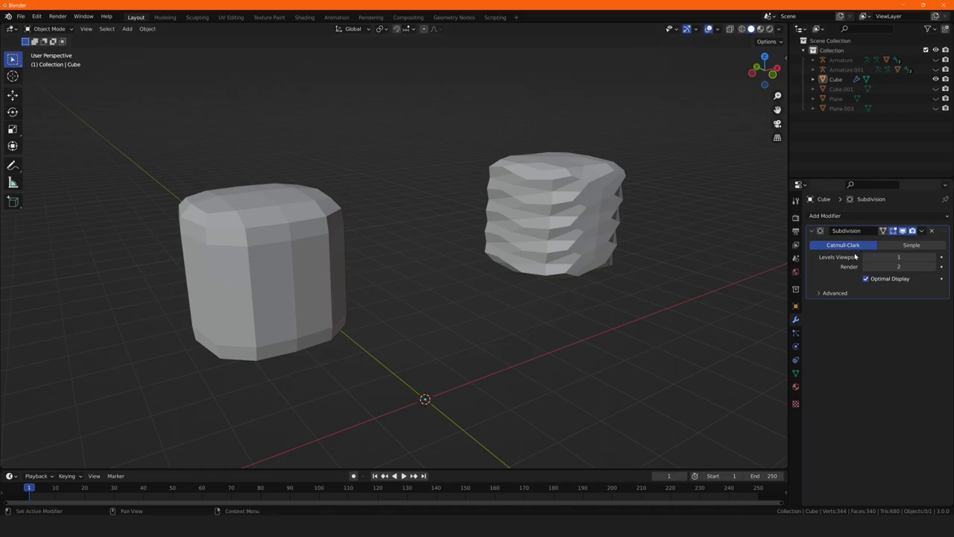
pyautogui.moveTo(389, 296)
pyautogui.mouseDown(button='middle')
pyautogui.moveTo(341, 291)
pyautogui.moveTo(482, 271)
pyautogui.mouseUp(button='middle')
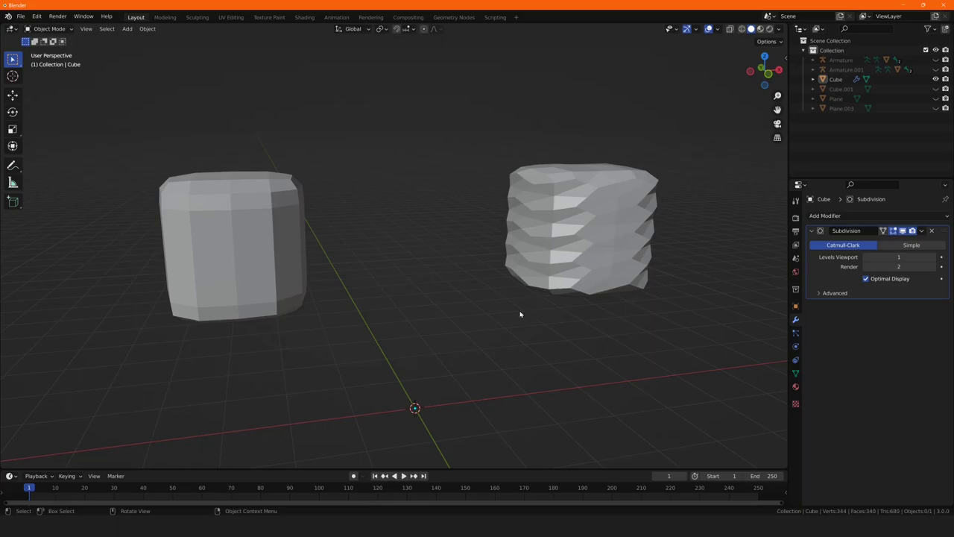
pyautogui.moveTo(437, 294)
pyautogui.mouseDown(button='middle')
pyautogui.moveTo(404, 287)
pyautogui.moveTo(422, 269)
pyautogui.mouseUp(button='middle')
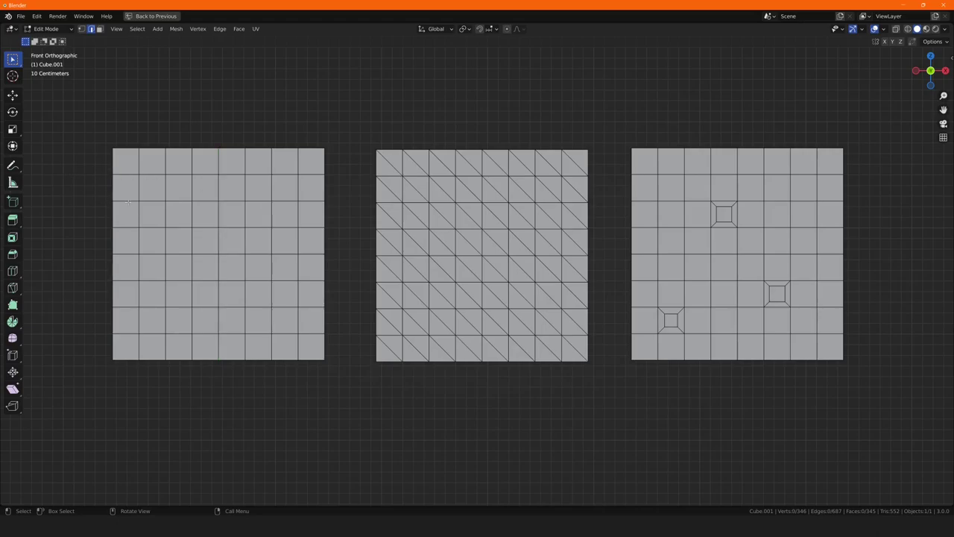
# - Loop-select an edge on the quad grid, then diagonal and vertical edges on the triangulated grid
pyautogui.keyDown('alt'); pyautogui.click(178, 200); pyautogui.keyUp('alt')
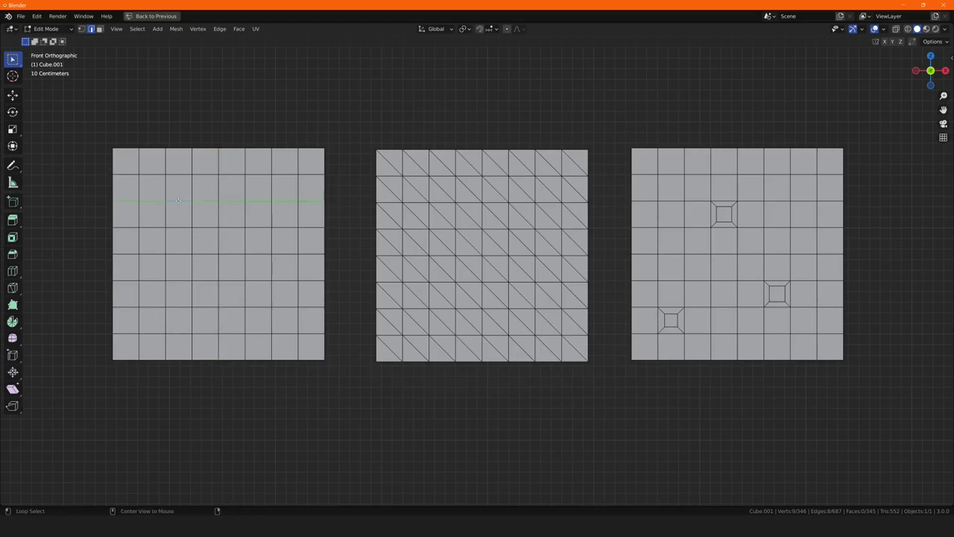
pyautogui.keyDown('alt'); pyautogui.click(182, 226); pyautogui.keyUp('alt')
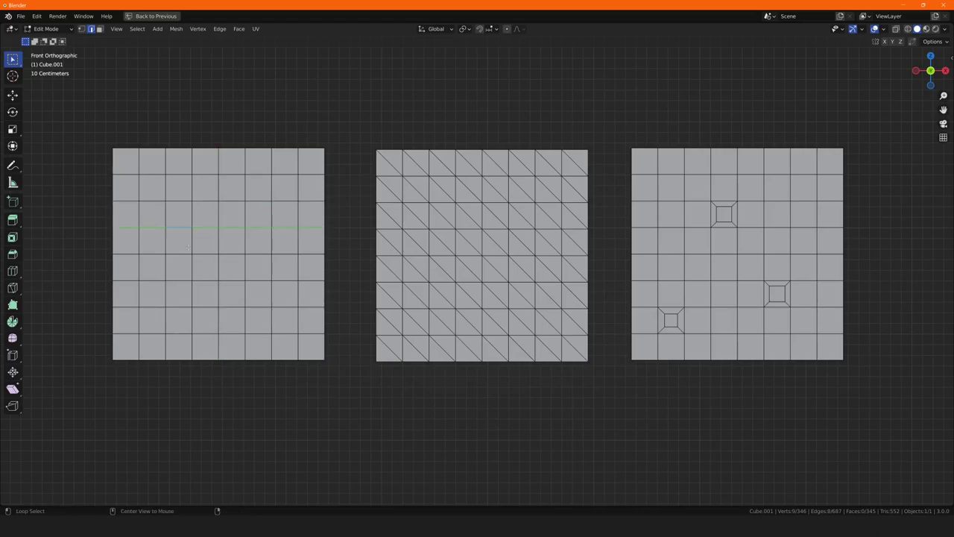
pyautogui.keyDown('alt'); pyautogui.click(434, 216); pyautogui.keyUp('alt')
pyautogui.keyDown('alt'); pyautogui.click(457, 244); pyautogui.keyUp('alt')
pyautogui.keyDown('alt'); pyautogui.click(470, 247); pyautogui.keyUp('alt')
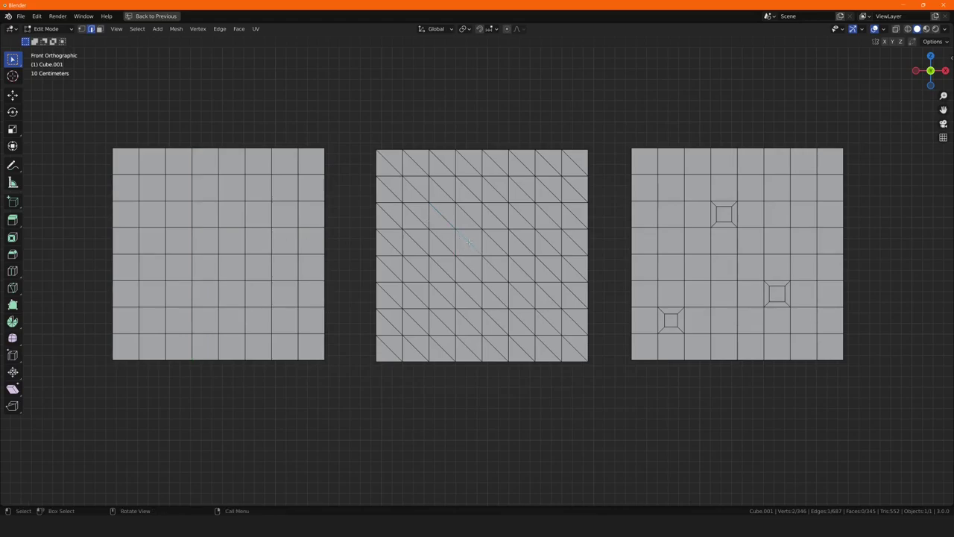
pyautogui.keyDown('alt'); pyautogui.click(468, 215); pyautogui.keyUp('alt')
pyautogui.keyDown('alt'); pyautogui.click(489, 237); pyautogui.keyUp('alt')
pyautogui.keyDown('alt'); pyautogui.click(483, 244); pyautogui.keyUp('alt')
pyautogui.keyDown('alt'); pyautogui.click(467, 245); pyautogui.keyUp('alt')
# - Select vertical edge loops on the quad grid, then on the pole grid where one stops at a pole
pyautogui.keyDown('alt'); pyautogui.click(217, 246); pyautogui.keyUp('alt')
pyautogui.keyDown('alt'); pyautogui.click(187, 245); pyautogui.keyUp('alt')
pyautogui.keyDown('alt'); pyautogui.click(713, 293); pyautogui.keyUp('alt')
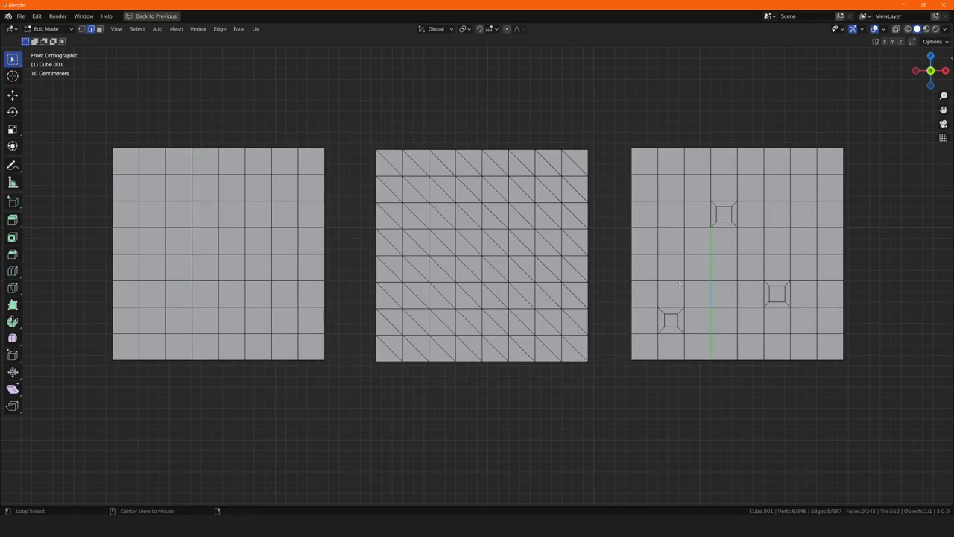
pyautogui.keyDown('alt'); pyautogui.click(685, 289); pyautogui.keyUp('alt')
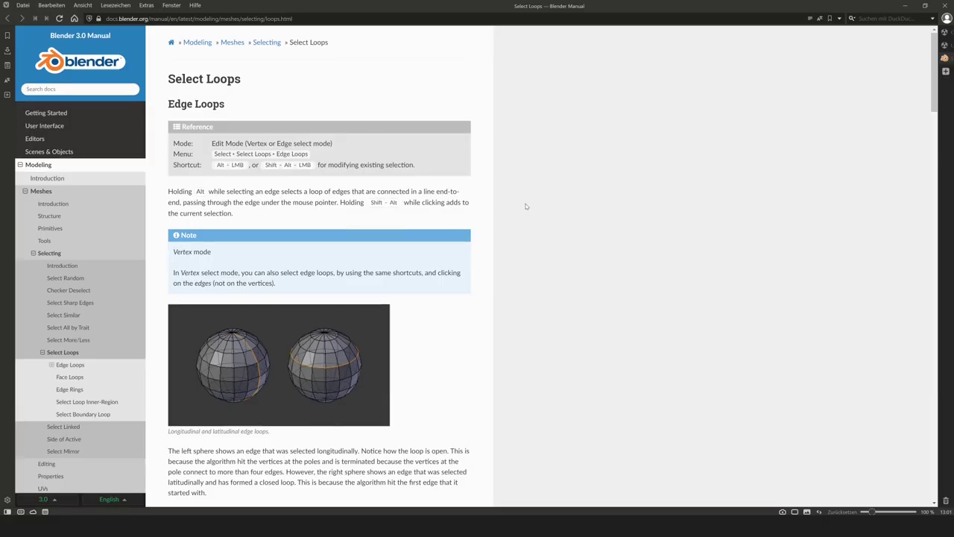
# - Scroll down the Select Loops manual page to the Edge Loops section
pyautogui.scroll(-1, 526, 206)
pyautogui.scroll(1, 525, 206)
pyautogui.scroll(-2, 525, 206)
pyautogui.scroll(-2, 526, 206)
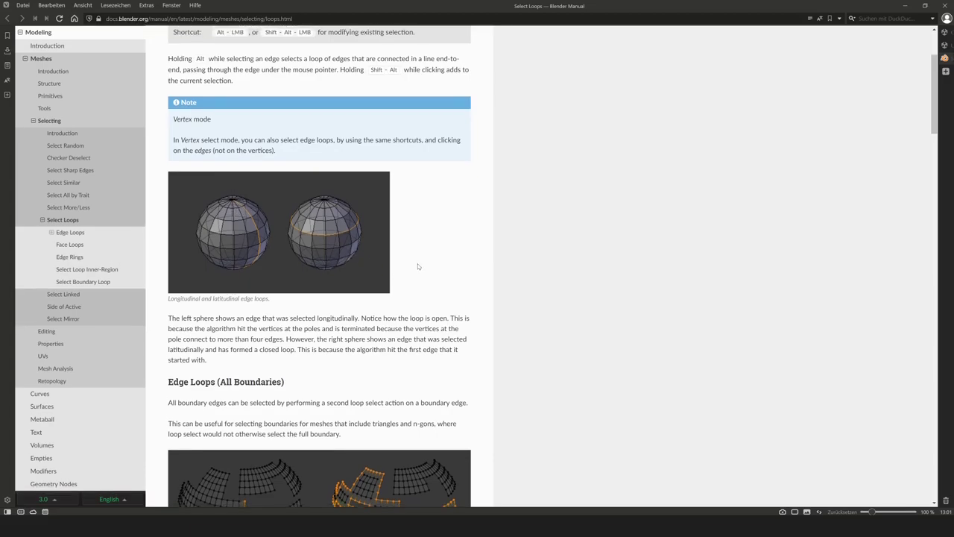
pyautogui.scroll(-1, 418, 266)
# - Highlight 'four edges' and 'terminated' in the explanation of loops ending at poles
pyautogui.moveTo(284, 298); pyautogui.dragTo(251, 298)
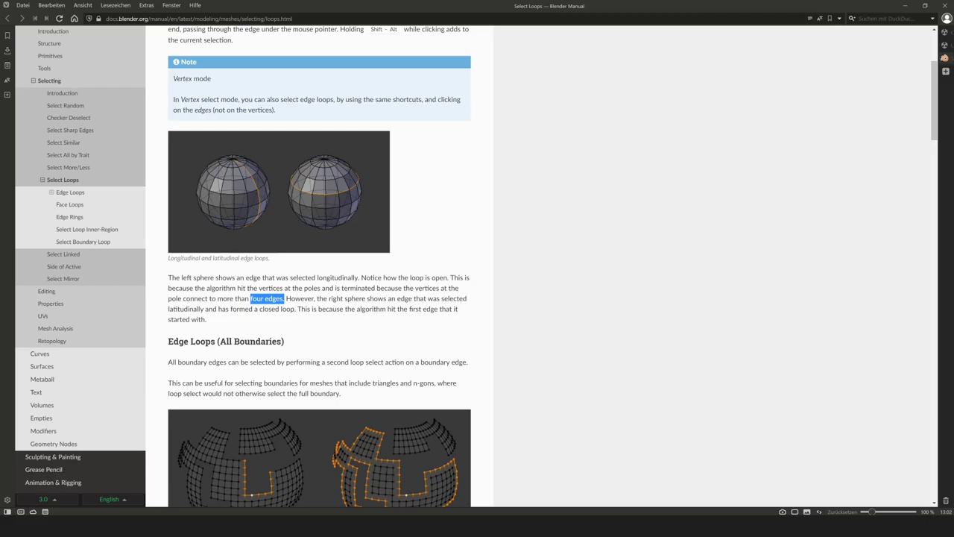
pyautogui.moveTo(377, 288); pyautogui.dragTo(340, 288)
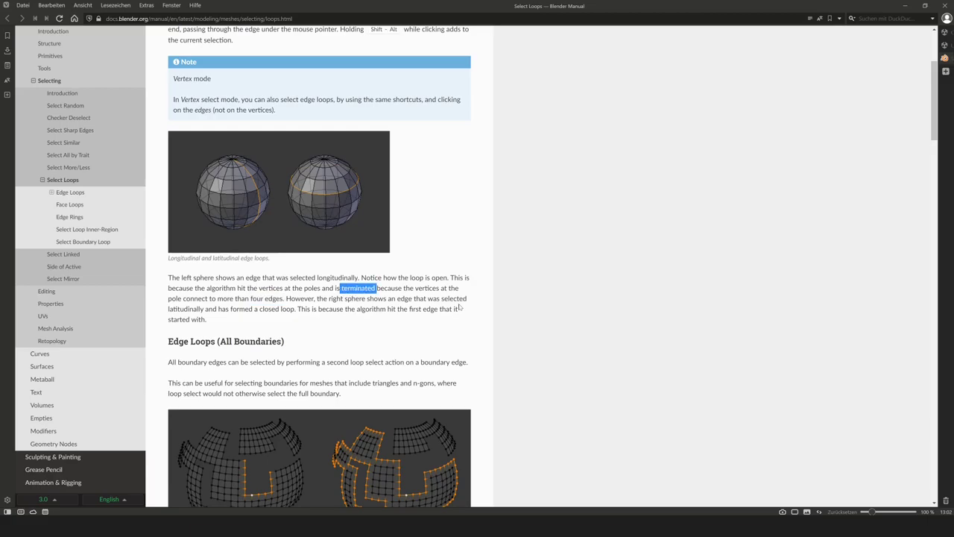
pyautogui.hotkey('alt', 'Tab')
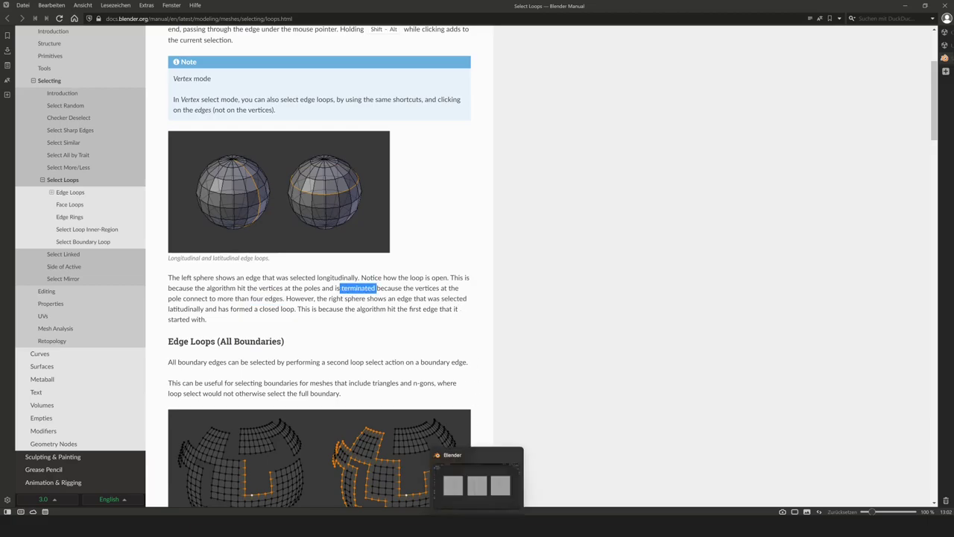
# - Select a vertical edge loop on the pole grid and zoom in on it
pyautogui.keyDown('alt'); pyautogui.click(684, 250); pyautogui.keyUp('alt')
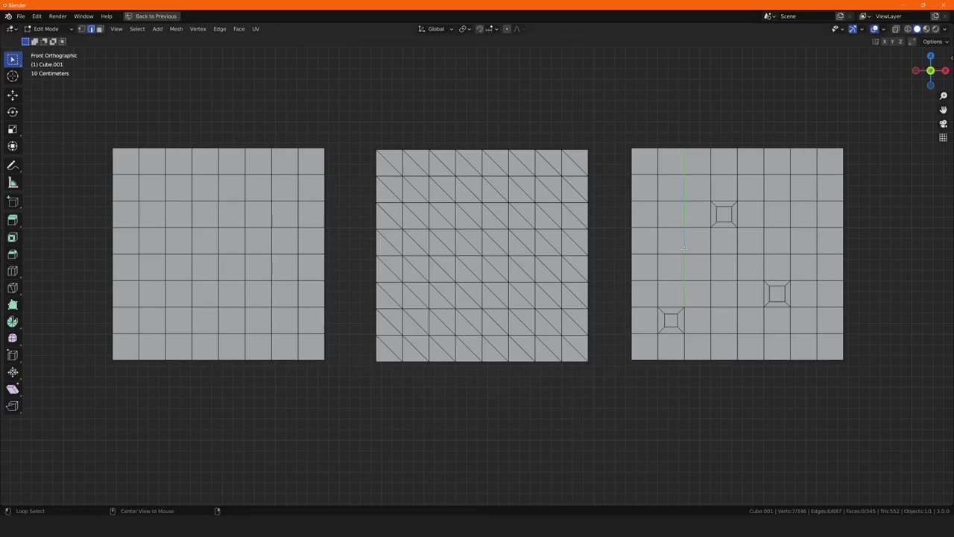
pyautogui.scroll(4, 694, 322)
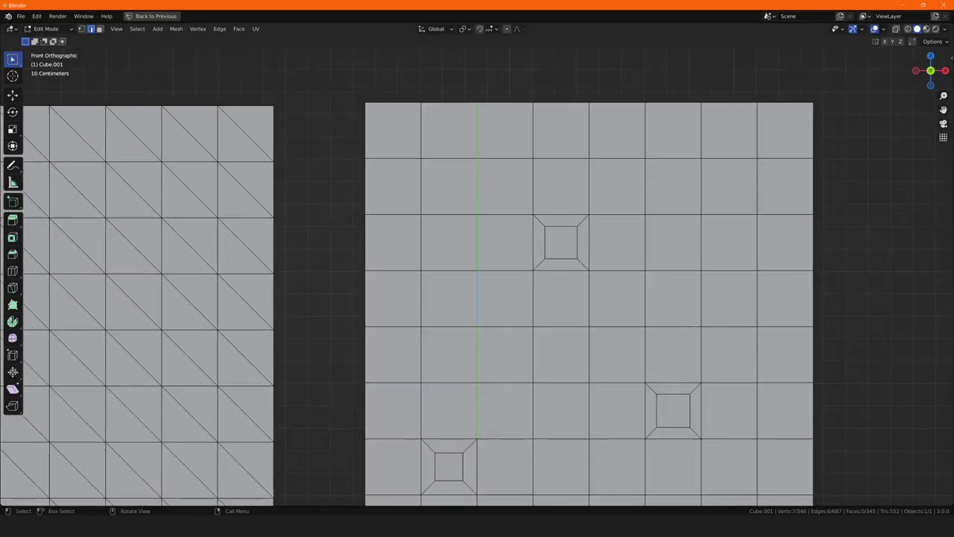
pyautogui.scroll(-4, 694, 323)
pyautogui.scroll(8, 437, 174)
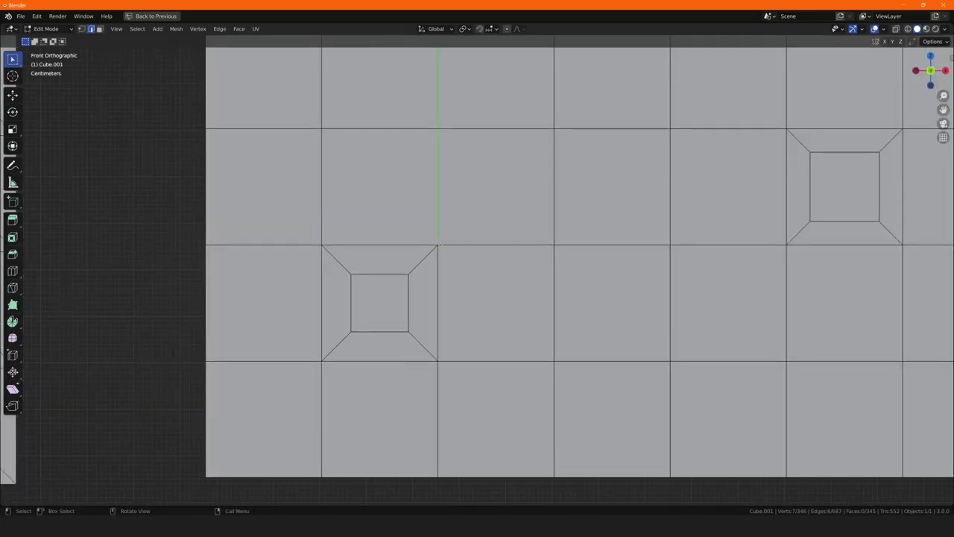
# - Select individual horizontal edges and the corner vertical edge around the pole, then zoom back out
pyautogui.click(421, 245)
pyautogui.click(430, 253)
pyautogui.click(439, 258)
pyautogui.click(453, 245)
pyautogui.click(439, 237)
pyautogui.scroll(-5, 421, 263)
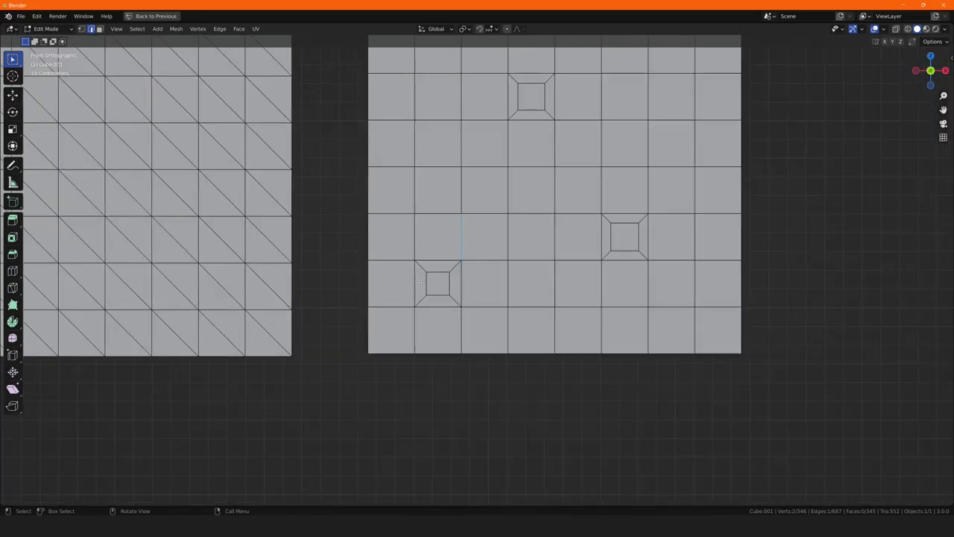
pyautogui.scroll(-5, 417, 283)
pyautogui.scroll(1, 463, 295)
pyautogui.scroll(1, 477, 302)
pyautogui.scroll(1, 477, 301)
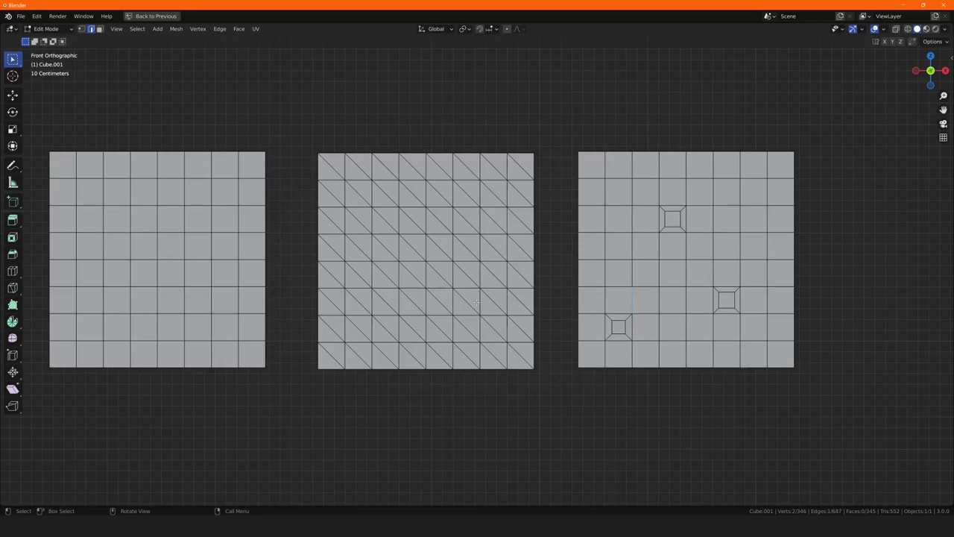
# - Loop-select the quad grid, orbit into perspective and zoom out to reveal the head mesh, then undo the selection
pyautogui.keyDown('alt'); pyautogui.click(159, 217); pyautogui.keyUp('alt')
pyautogui.moveTo(139, 213)
pyautogui.mouseDown(button='middle')
pyautogui.moveTo(152, 260)
pyautogui.moveTo(215, 249)
pyautogui.mouseUp(button='middle')
pyautogui.scroll(-5, 152, 260)
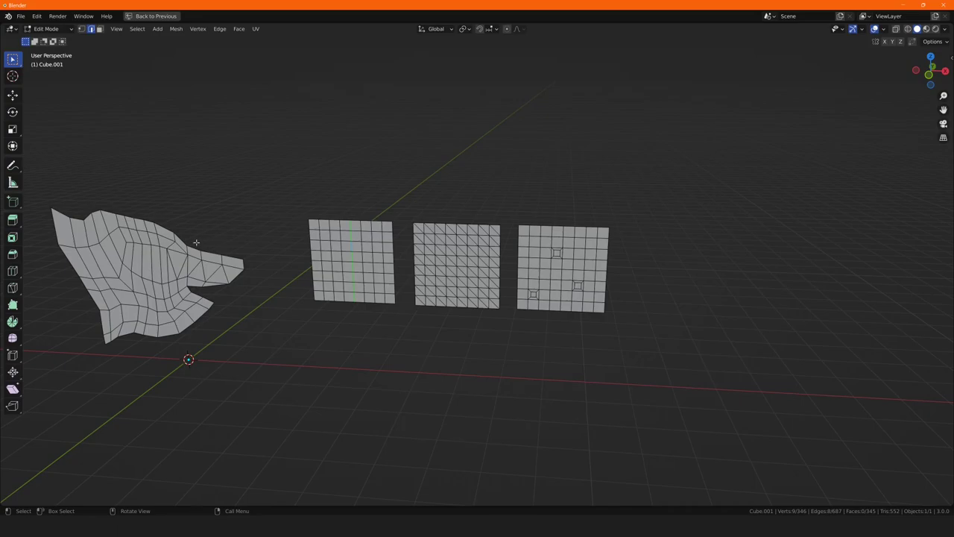
pyautogui.hotkey('ctrl', 'z')
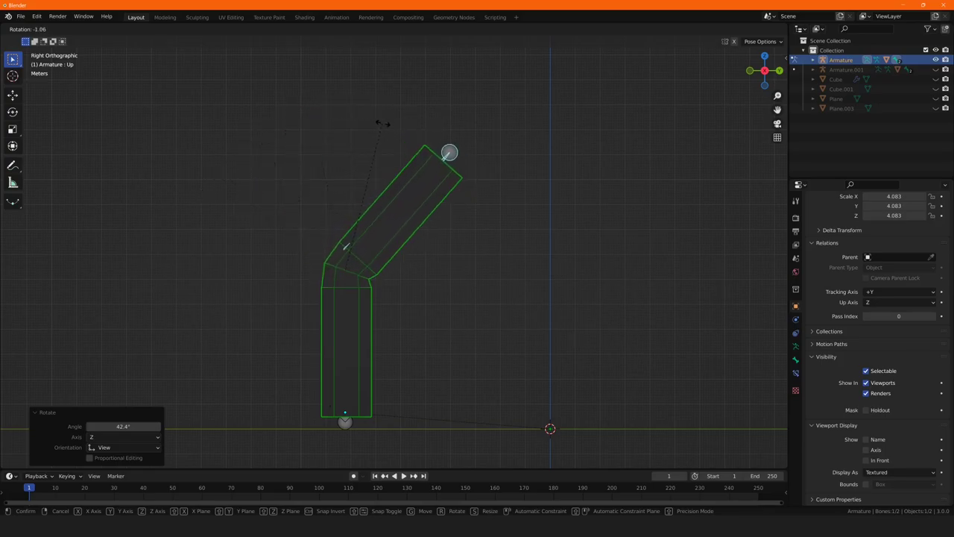
# - Confirm the first upper bone's 42.4° rotation, cancel the second armature's, and start rotating it again
pyautogui.click(384, 121)
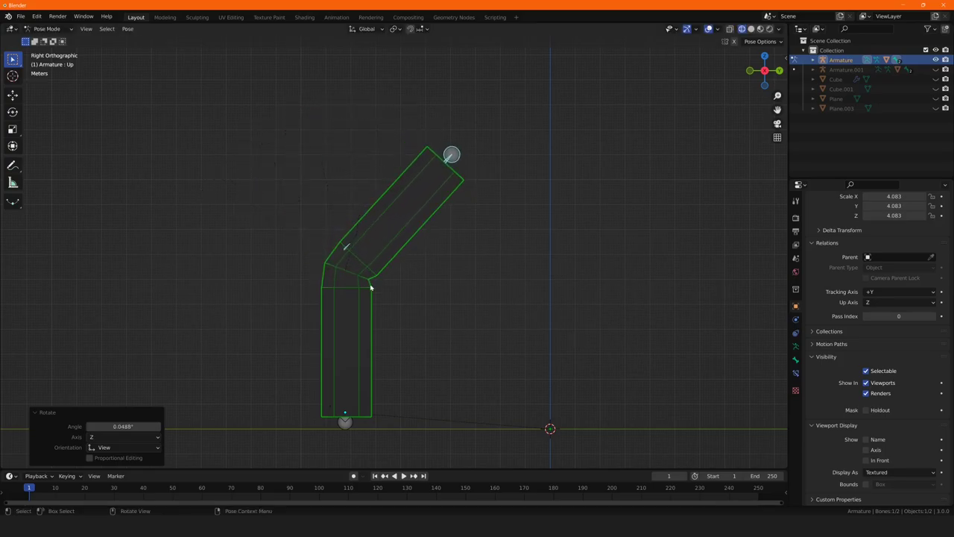
pyautogui.click(277, 184)
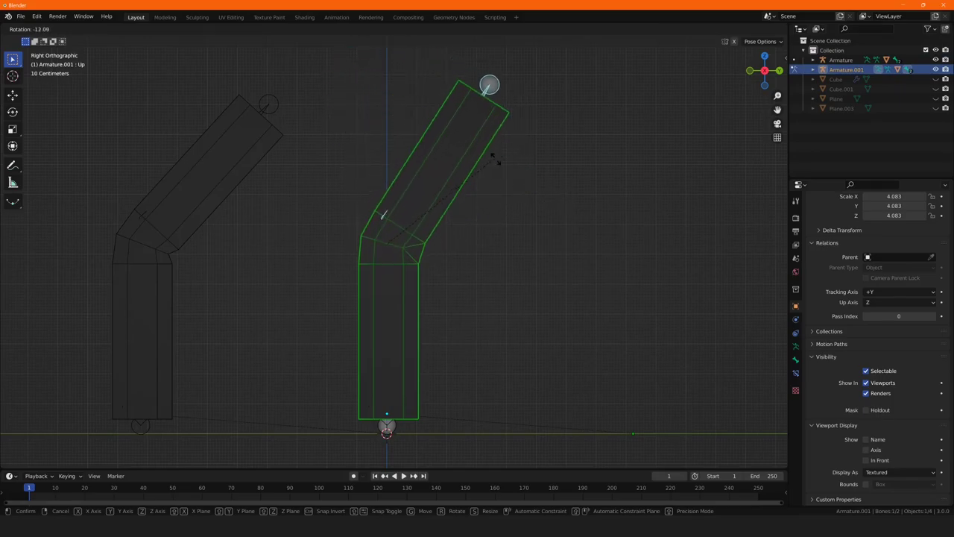
pyautogui.rightClick(424, 147)
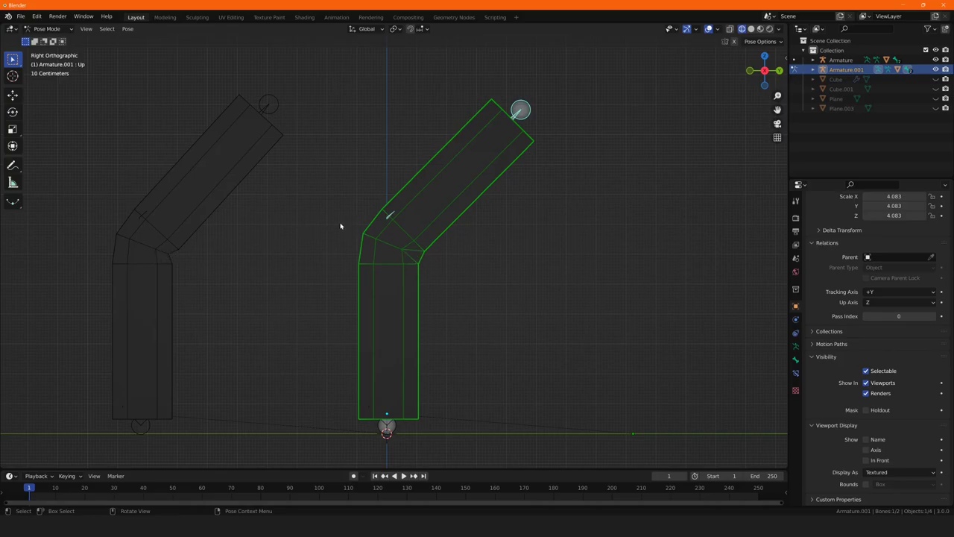
pyautogui.press('r')
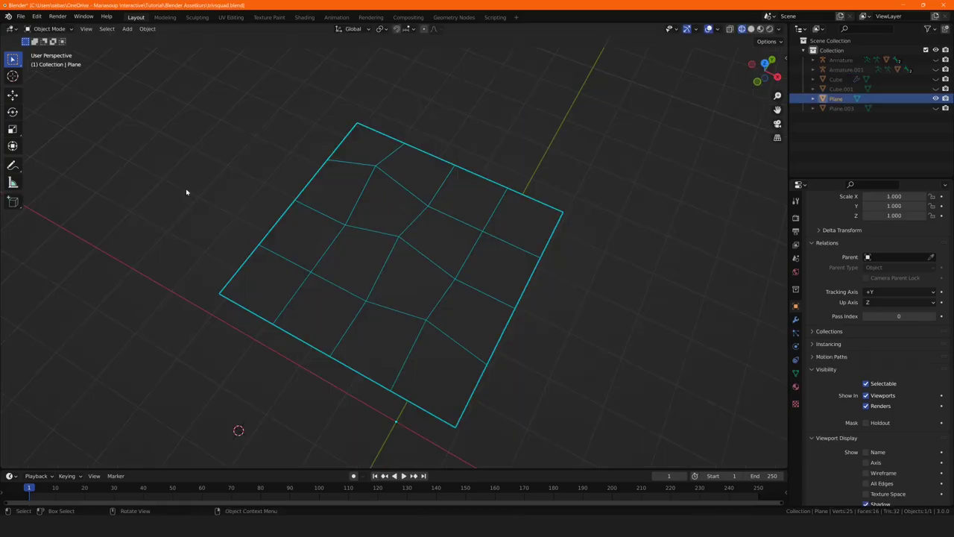
pyautogui.moveTo(192, 187)
pyautogui.mouseDown(button='middle')
pyautogui.moveTo(113, 166)
pyautogui.moveTo(207, 161)
pyautogui.moveTo(253, 173)
pyautogui.mouseUp(button='middle')
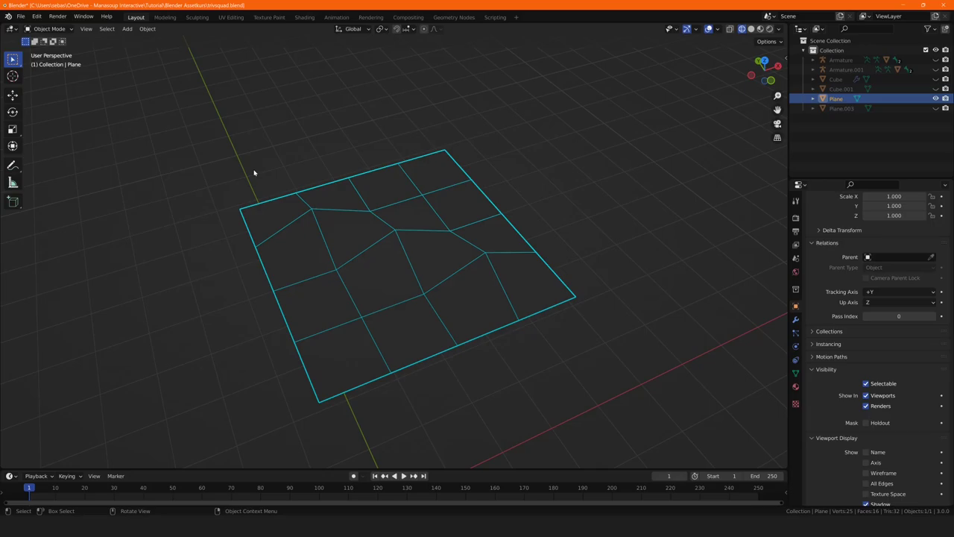
pyautogui.moveTo(205, 197)
pyautogui.mouseDown(button='middle')
pyautogui.moveTo(189, 194)
pyautogui.moveTo(169, 228)
pyautogui.moveTo(316, 170)
pyautogui.mouseUp(button='middle')
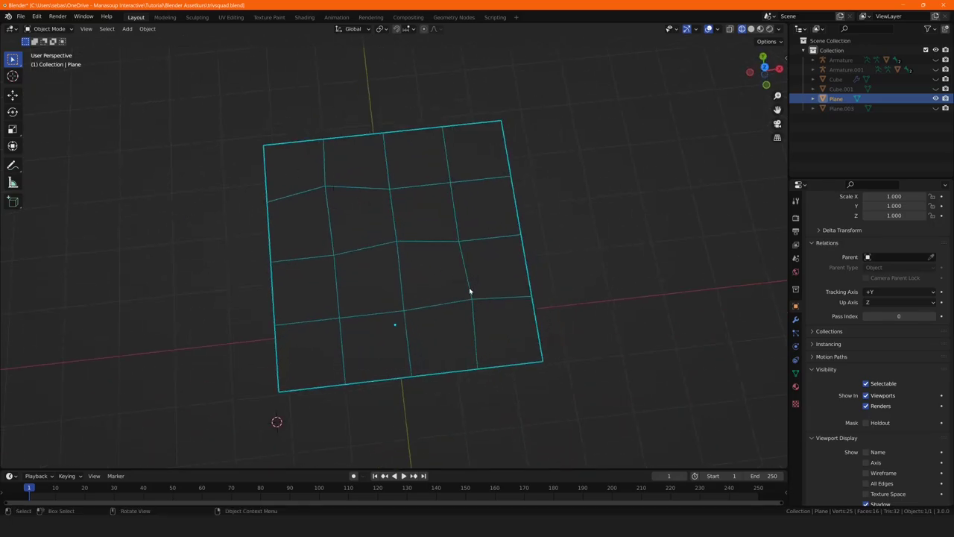
pyautogui.moveTo(194, 270)
pyautogui.mouseDown(button='middle')
pyautogui.moveTo(191, 243)
pyautogui.moveTo(168, 219)
pyautogui.moveTo(232, 186)
pyautogui.moveTo(304, 246)
pyautogui.moveTo(485, 226)
pyautogui.moveTo(377, 260)
pyautogui.moveTo(363, 220)
pyautogui.moveTo(333, 213)
pyautogui.mouseUp(button='middle')
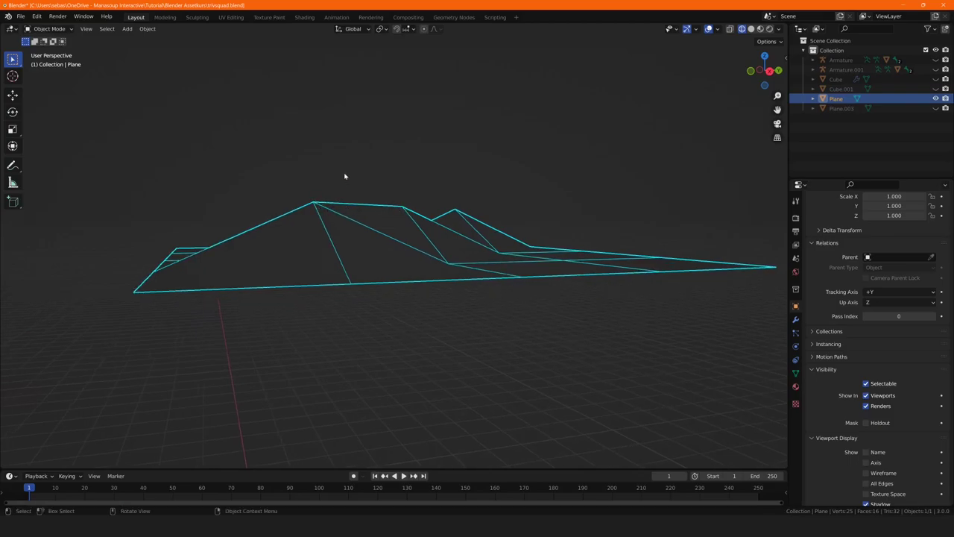
pyautogui.moveTo(316, 154)
pyautogui.mouseDown(button='middle')
pyautogui.moveTo(293, 164)
pyautogui.moveTo(385, 206)
pyautogui.moveTo(351, 205)
pyautogui.moveTo(401, 206)
pyautogui.moveTo(468, 185)
pyautogui.moveTo(543, 196)
pyautogui.moveTo(416, 234)
pyautogui.moveTo(396, 325)
pyautogui.mouseUp(button='middle')
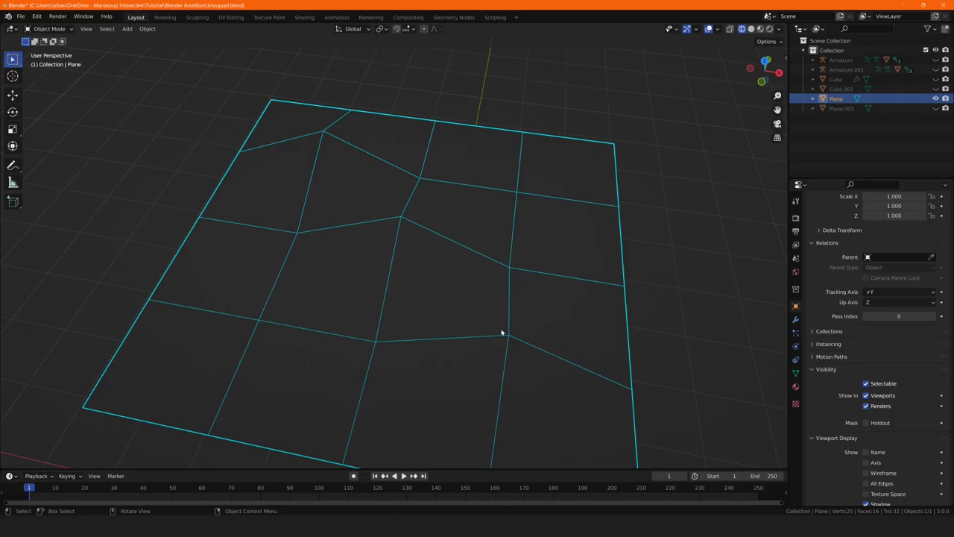
pyautogui.scroll(-5, 374, 221)
pyautogui.moveTo(356, 225)
pyautogui.mouseDown(button='middle')
pyautogui.moveTo(396, 213)
pyautogui.moveTo(365, 233)
pyautogui.moveTo(258, 237)
pyautogui.moveTo(252, 251)
pyautogui.mouseUp(button='middle')
pyautogui.scroll(3, 392, 213)
pyautogui.scroll(-4, 365, 232)
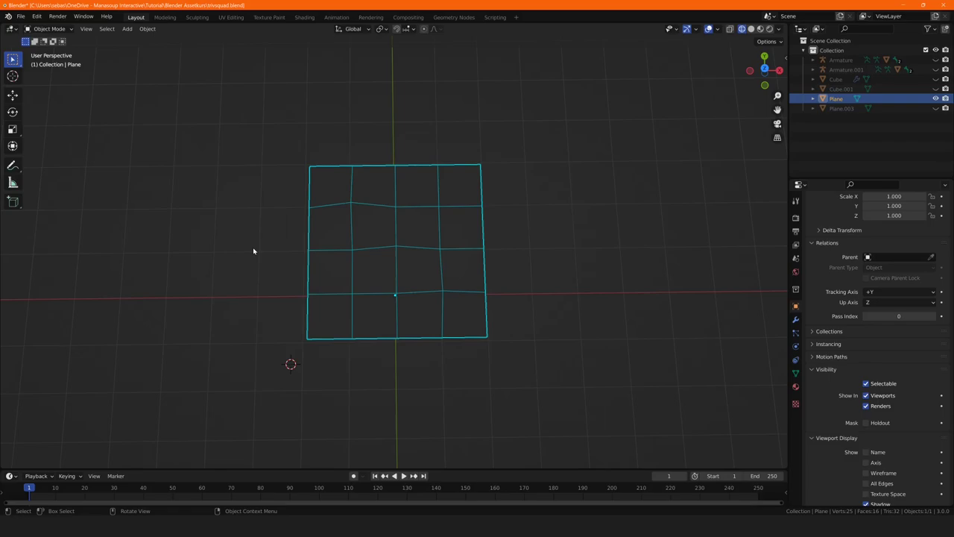
# - Orbit around the 16-face plane from several angles, then enter Edit Mode with Tab
pyautogui.moveTo(244, 251)
pyautogui.mouseDown(button='middle')
pyautogui.moveTo(277, 204)
pyautogui.moveTo(305, 198)
pyautogui.moveTo(359, 270)
pyautogui.moveTo(380, 249)
pyautogui.moveTo(404, 245)
pyautogui.moveTo(395, 219)
pyautogui.moveTo(417, 258)
pyautogui.moveTo(394, 226)
pyautogui.mouseUp(button='middle')
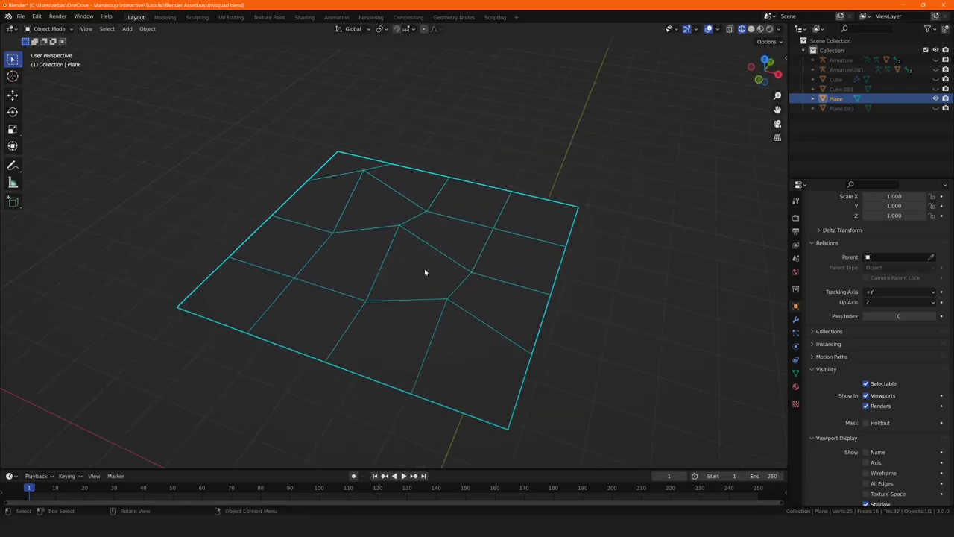
pyautogui.moveTo(425, 272)
pyautogui.mouseDown(button='middle')
pyautogui.moveTo(244, 283)
pyautogui.moveTo(251, 276)
pyautogui.mouseUp(button='middle')
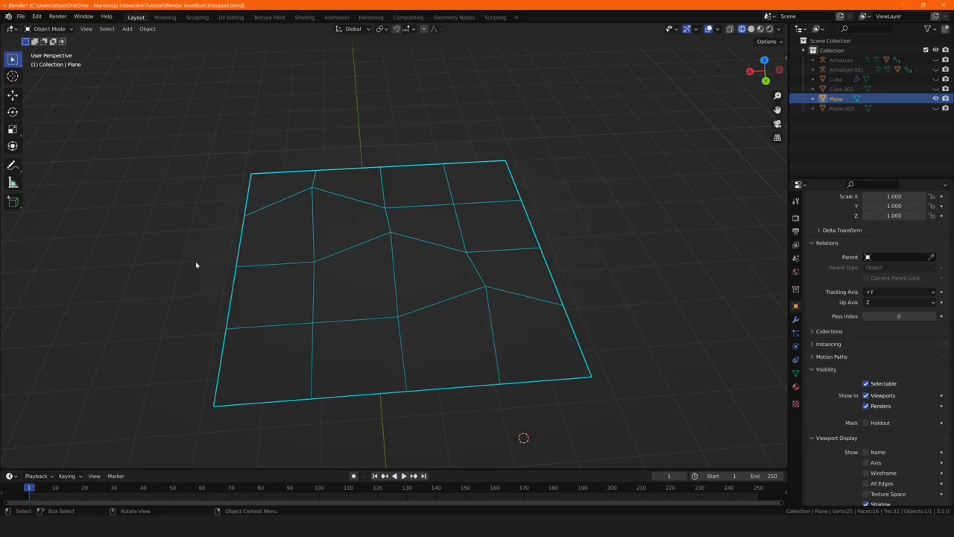
pyautogui.moveTo(149, 246)
pyautogui.mouseDown(button='middle')
pyautogui.moveTo(186, 247)
pyautogui.moveTo(171, 234)
pyautogui.mouseUp(button='middle')
pyautogui.moveTo(213, 277)
pyautogui.mouseDown(button='middle')
pyautogui.moveTo(171, 298)
pyautogui.moveTo(153, 280)
pyautogui.moveTo(177, 277)
pyautogui.mouseUp(button='middle')
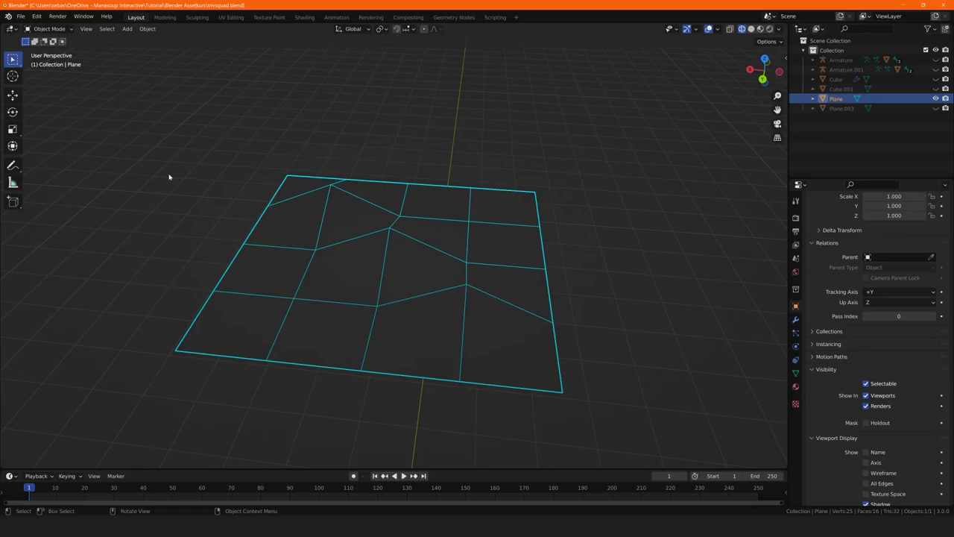
pyautogui.moveTo(168, 175)
pyautogui.mouseDown(button='middle')
pyautogui.moveTo(187, 196)
pyautogui.moveTo(247, 172)
pyautogui.moveTo(301, 170)
pyautogui.moveTo(298, 156)
pyautogui.moveTo(366, 159)
pyautogui.moveTo(381, 147)
pyautogui.moveTo(237, 167)
pyautogui.moveTo(215, 187)
pyautogui.mouseUp(button='middle')
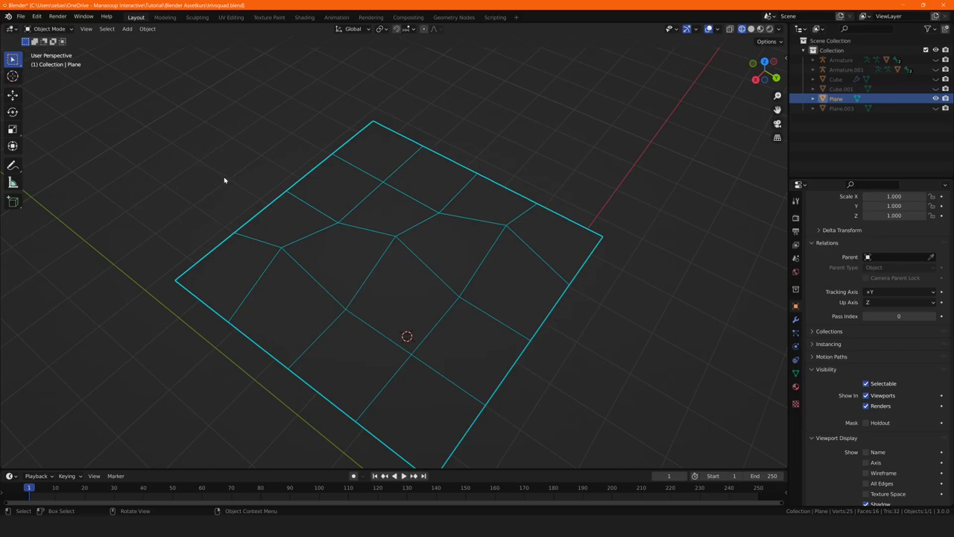
pyautogui.moveTo(220, 173)
pyautogui.mouseDown(button='middle')
pyautogui.moveTo(298, 162)
pyautogui.moveTo(268, 155)
pyautogui.mouseUp(button='middle')
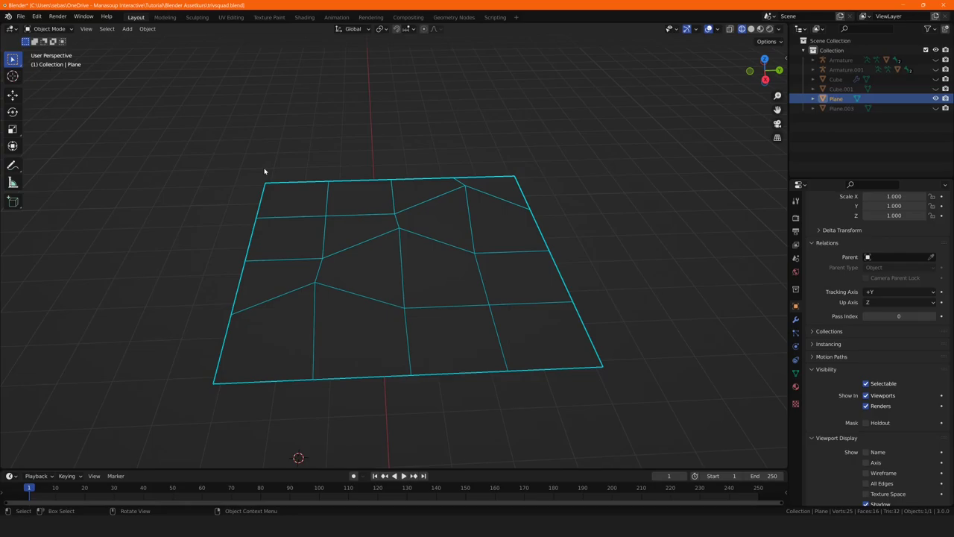
pyautogui.moveTo(266, 187); pyautogui.dragTo(252, 204, button='middle')
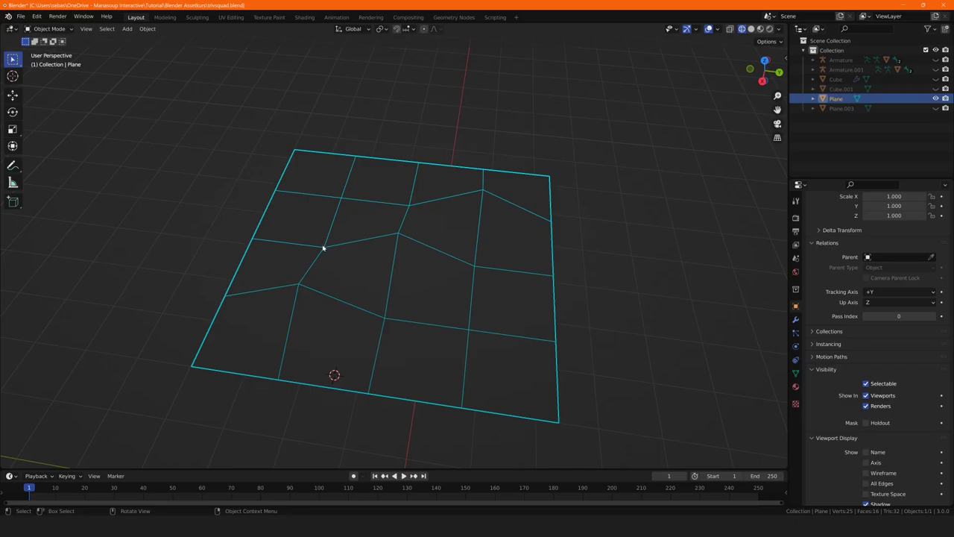
pyautogui.press('Tab')
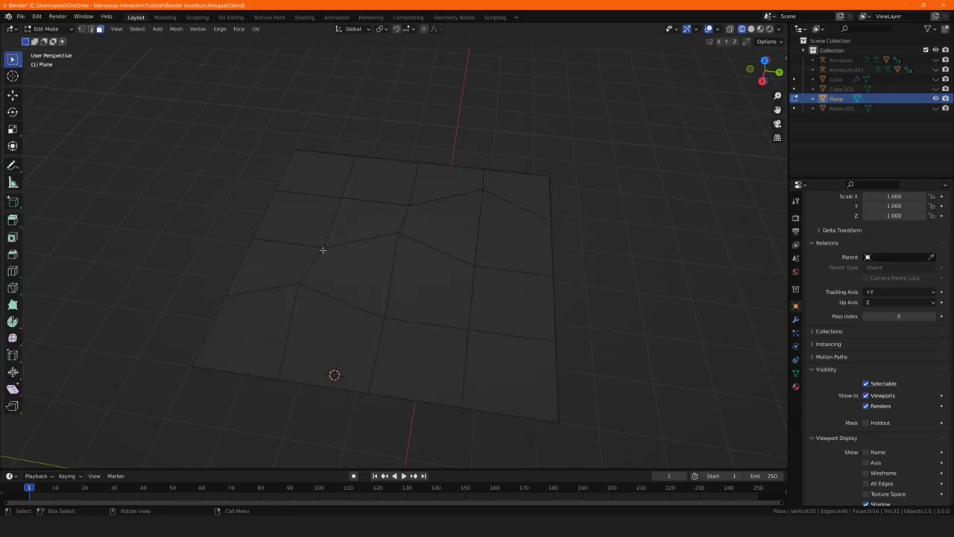
# - Select the whole plane, convert triangles to quads with Alt+J, then triangulate all faces
pyautogui.moveTo(321, 249)
pyautogui.mouseDown(button='middle')
pyautogui.moveTo(292, 269)
pyautogui.moveTo(216, 174)
pyautogui.moveTo(291, 141)
pyautogui.moveTo(341, 136)
pyautogui.moveTo(285, 141)
pyautogui.moveTo(230, 164)
pyautogui.moveTo(124, 171)
pyautogui.moveTo(142, 175)
pyautogui.mouseUp(button='middle')
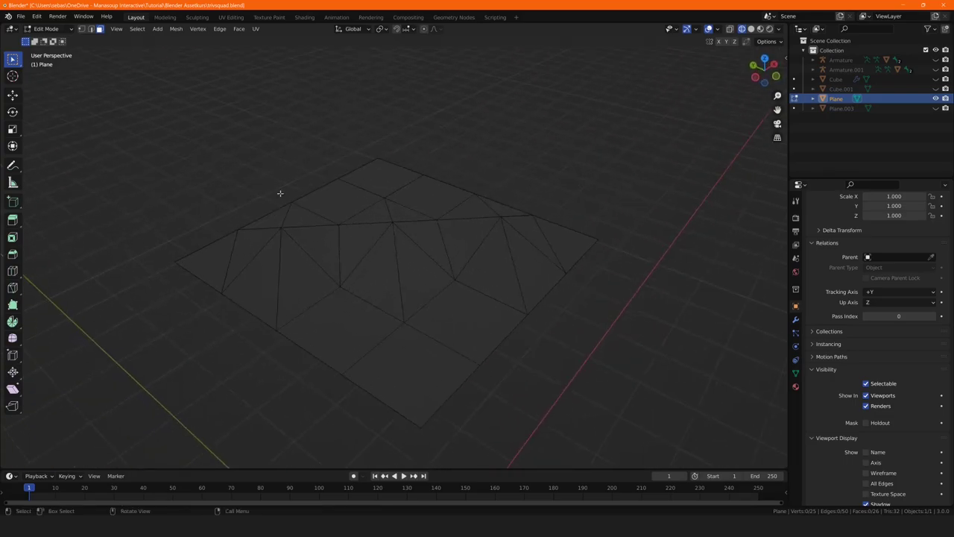
pyautogui.moveTo(244, 208)
pyautogui.mouseDown(button='middle')
pyautogui.moveTo(333, 219)
pyautogui.moveTo(380, 198)
pyautogui.moveTo(425, 211)
pyautogui.moveTo(245, 215)
pyautogui.mouseUp(button='middle')
pyautogui.press('a')
pyautogui.hotkey('alt', 'j')
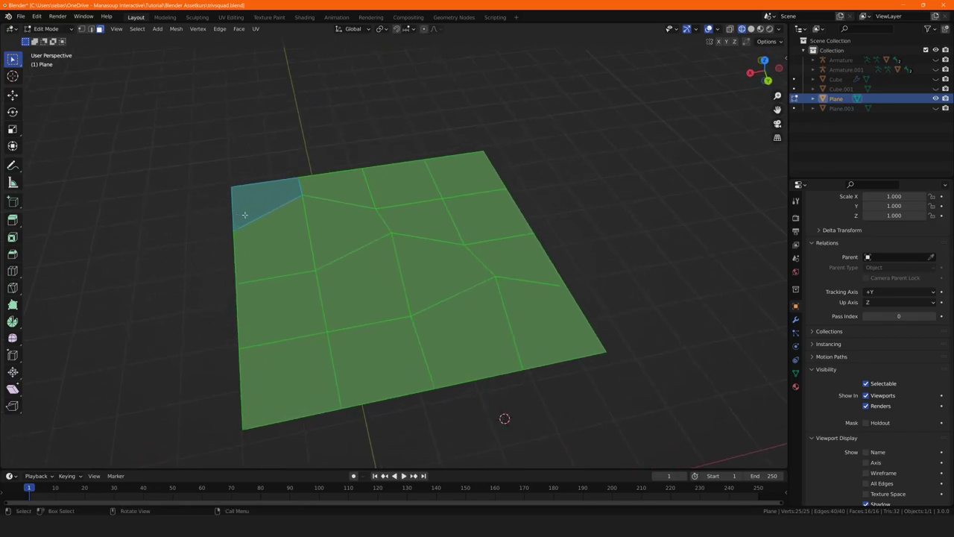
pyautogui.rightClick(304, 224)
pyautogui.click(291, 224)
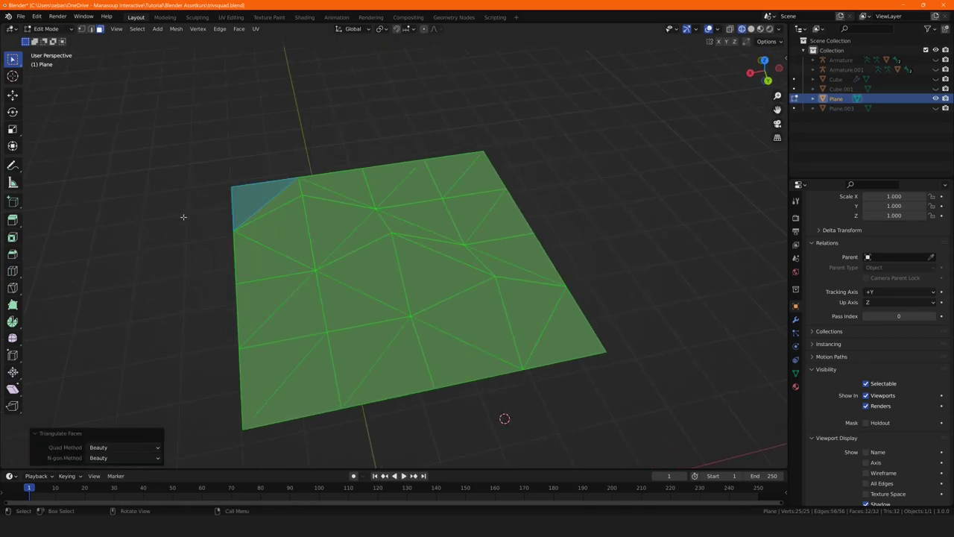
pyautogui.click(187, 217)
pyautogui.moveTo(194, 220)
pyautogui.mouseDown(button='middle')
pyautogui.moveTo(168, 251)
pyautogui.moveTo(231, 175)
pyautogui.moveTo(394, 187)
pyautogui.moveTo(288, 206)
pyautogui.moveTo(178, 206)
pyautogui.moveTo(146, 219)
pyautogui.mouseUp(button='middle')
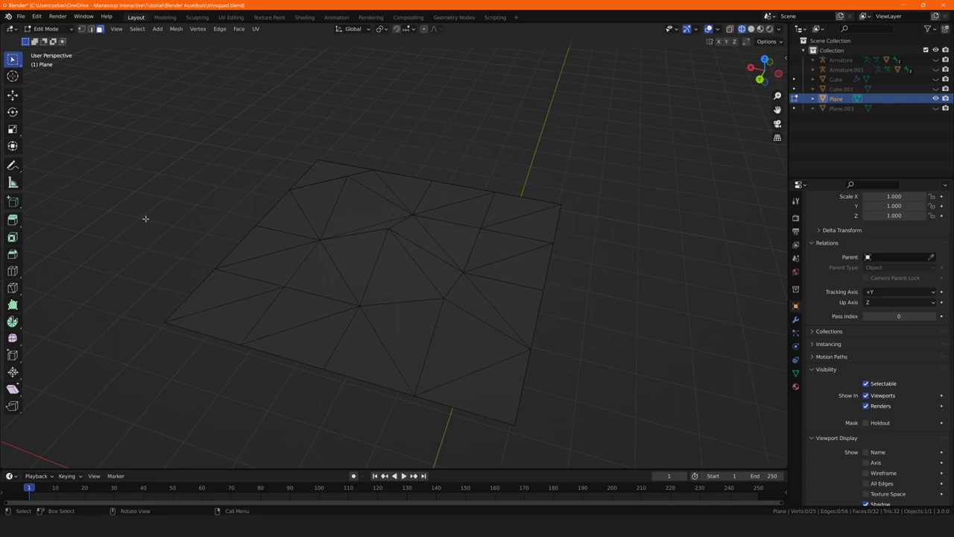
# - Add a level-2 Catmull-Clark Subdivision modifier with Ctrl+2 and select a single face
pyautogui.hotkey('ctrl', '2')
pyautogui.moveTo(146, 219)
pyautogui.mouseDown(button='middle')
pyautogui.moveTo(166, 306)
pyautogui.moveTo(266, 298)
pyautogui.moveTo(143, 296)
pyautogui.mouseUp(button='middle')
pyautogui.click(279, 298)
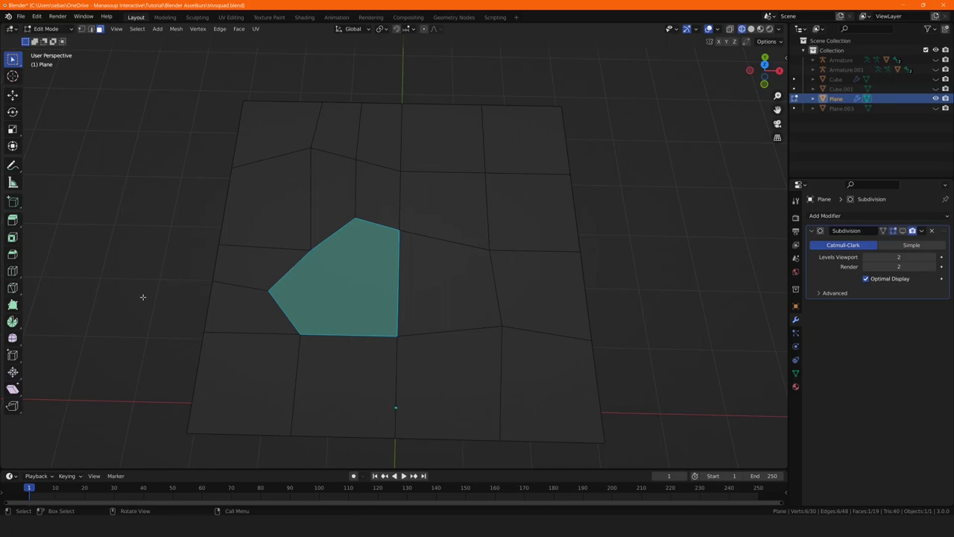
# - Subdivide every face of the plane once, then select the large n-gon
pyautogui.press('a')
pyautogui.rightClick(267, 237)
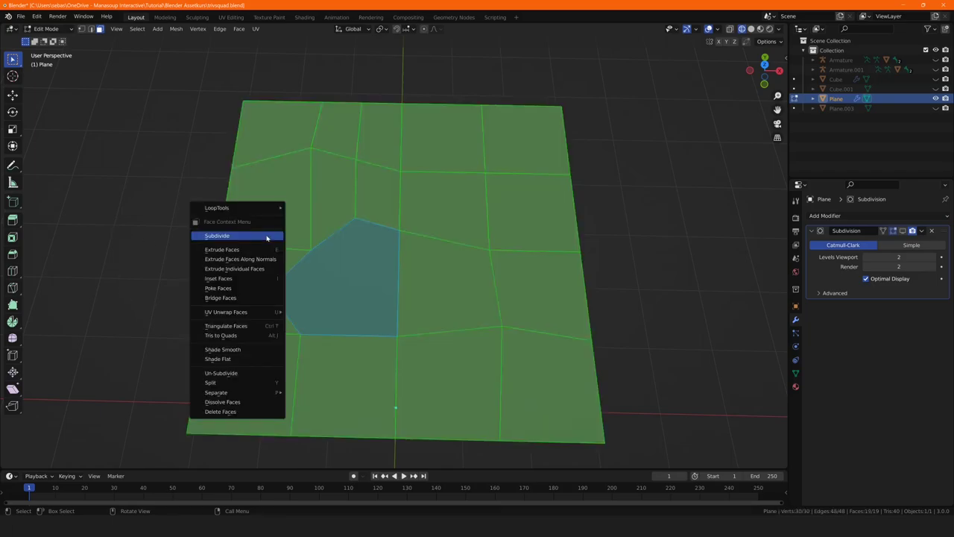
pyautogui.click(267, 236)
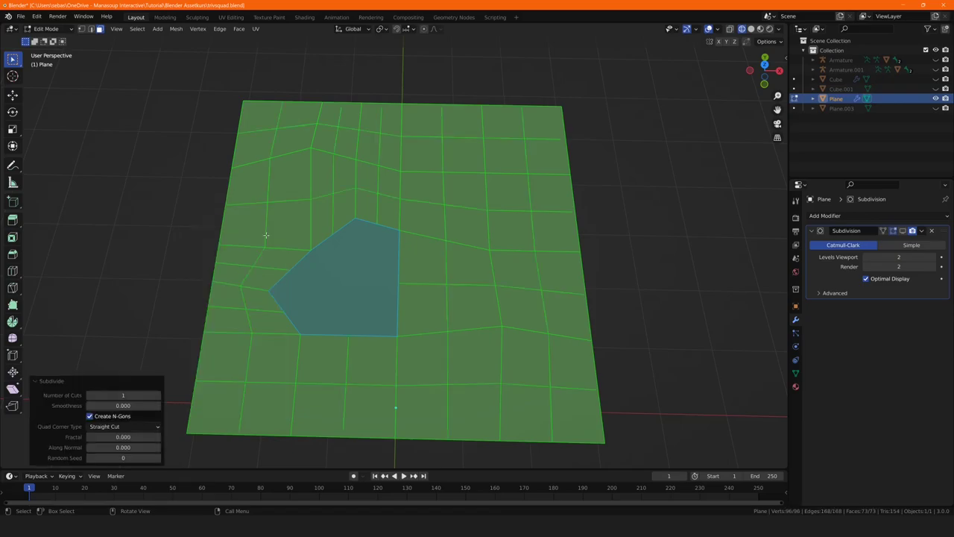
pyautogui.click(168, 218)
pyautogui.click(350, 276)
# - Inspect the denser grid around the n-gon, toggling the smoothed deformation off and back on
pyautogui.moveTo(350, 281)
pyautogui.mouseDown(button='middle')
pyautogui.moveTo(301, 260)
pyautogui.moveTo(337, 254)
pyautogui.moveTo(325, 246)
pyautogui.mouseUp(button='middle')
pyautogui.moveTo(358, 276)
pyautogui.mouseDown(button='middle')
pyautogui.moveTo(363, 292)
pyautogui.moveTo(348, 283)
pyautogui.mouseUp(button='middle')
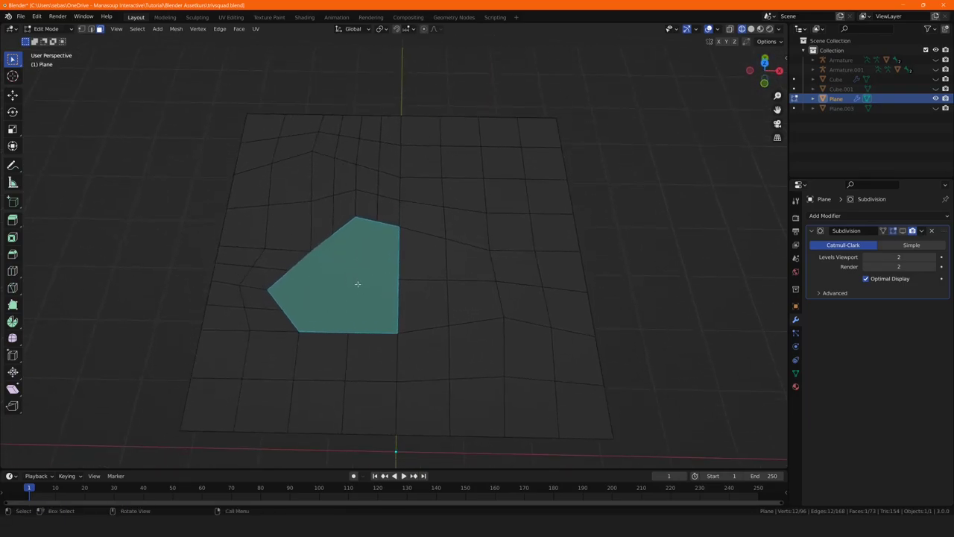
pyautogui.click(425, 266)
pyautogui.hotkey('alt', 'a')
pyautogui.moveTo(428, 288)
pyautogui.mouseDown(button='middle')
pyautogui.moveTo(214, 281)
pyautogui.moveTo(203, 264)
pyautogui.moveTo(230, 286)
pyautogui.mouseUp(button='middle')
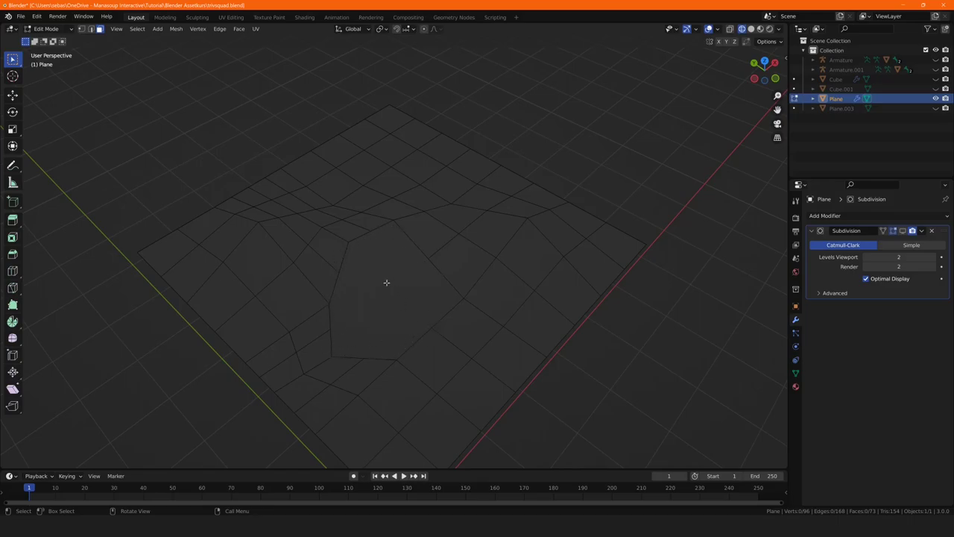
pyautogui.moveTo(385, 281); pyautogui.dragTo(350, 281, button='middle')
pyautogui.hotkey('ctrl', 'z')
pyautogui.hotkey('ctrl', 'z')
pyautogui.hotkey('ctrl', 'z')
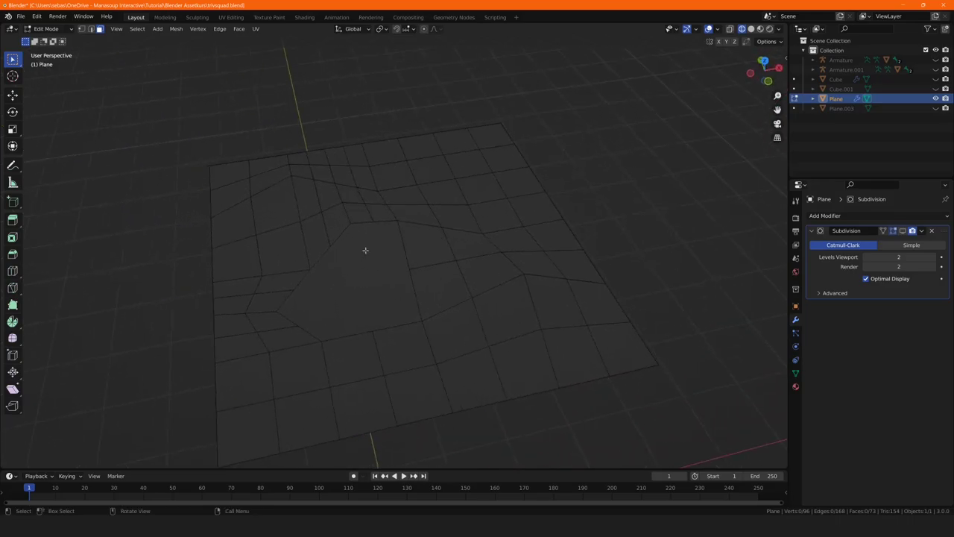
pyautogui.hotkey('ctrl', 'shift', 'z')
pyautogui.hotkey('ctrl', 'shift', 'z')
pyautogui.hotkey('ctrl', 'shift', 'z')
# - Triangulate the large central n-gon with Triangulate Faces, then deselect and view the plane from above
pyautogui.click(353, 279)
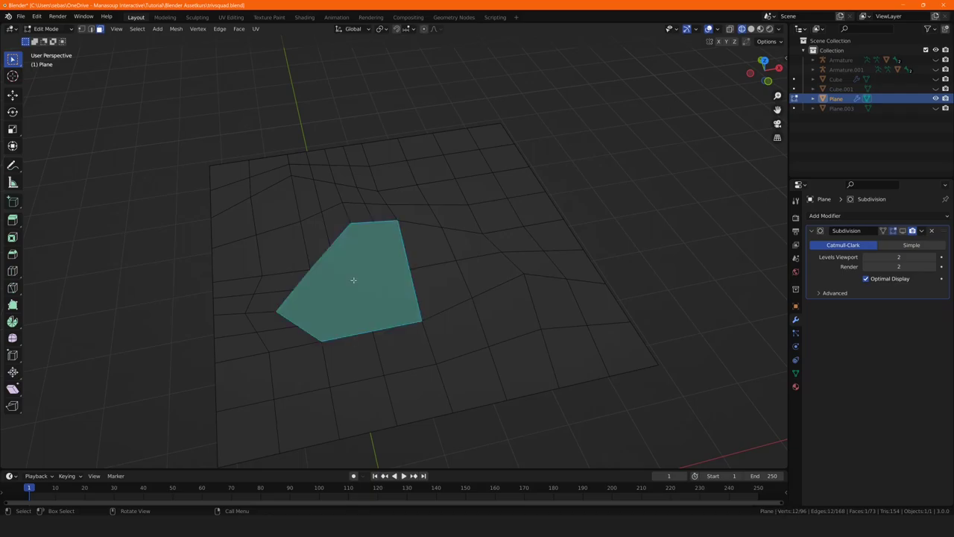
pyautogui.moveTo(353, 279); pyautogui.dragTo(336, 276, button='middle')
pyautogui.rightClick(346, 273)
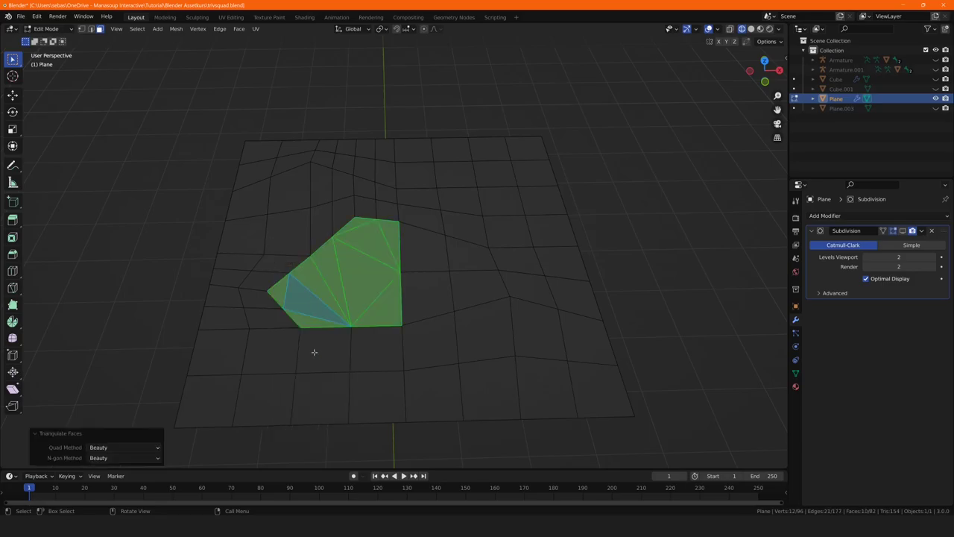
pyautogui.click(321, 352)
pyautogui.click(164, 266)
pyautogui.moveTo(164, 266); pyautogui.dragTo(164, 298, button='middle')
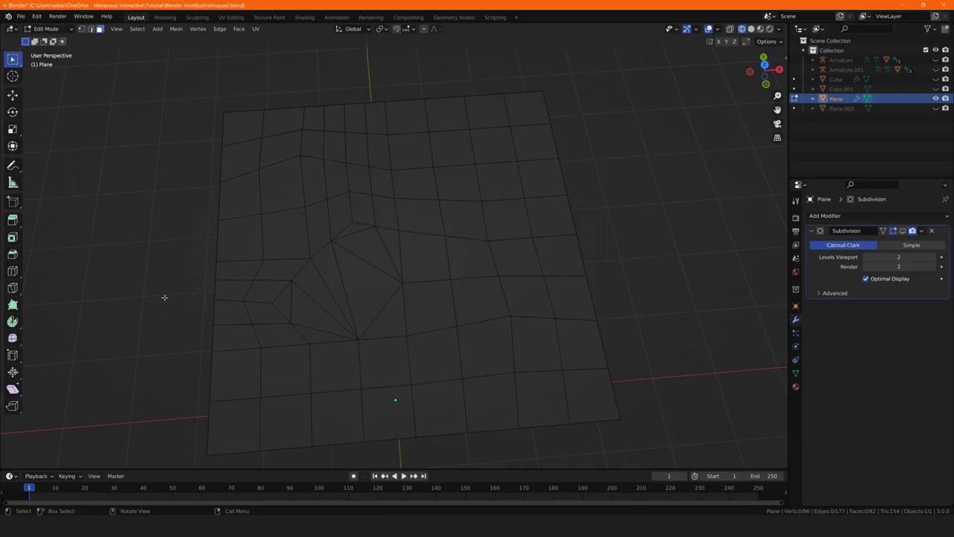
pyautogui.moveTo(164, 297); pyautogui.dragTo(358, 260, button='middle')
# - In edge mode, select several horizontal and vertical edge loops across the triangulated grid
pyautogui.press('2')
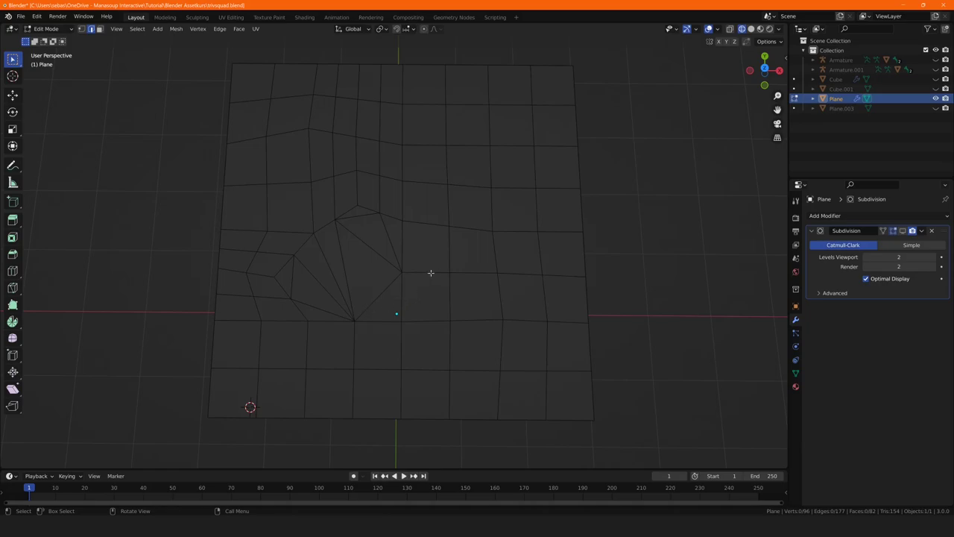
pyautogui.keyDown('alt'); pyautogui.click(522, 274); pyautogui.keyUp('alt')
pyautogui.keyDown('alt'); pyautogui.click(358, 158); pyautogui.keyUp('alt')
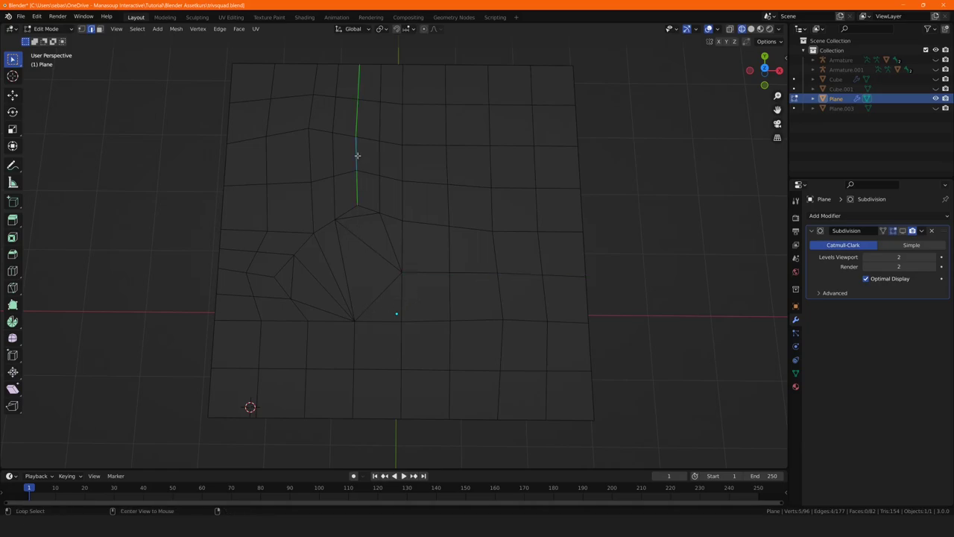
pyautogui.keyDown('alt'); pyautogui.click(267, 235); pyautogui.keyUp('alt')
pyautogui.keyDown('alt'); pyautogui.click(258, 273); pyautogui.keyUp('alt')
pyautogui.keyDown('alt'); pyautogui.click(282, 322); pyautogui.keyUp('alt')
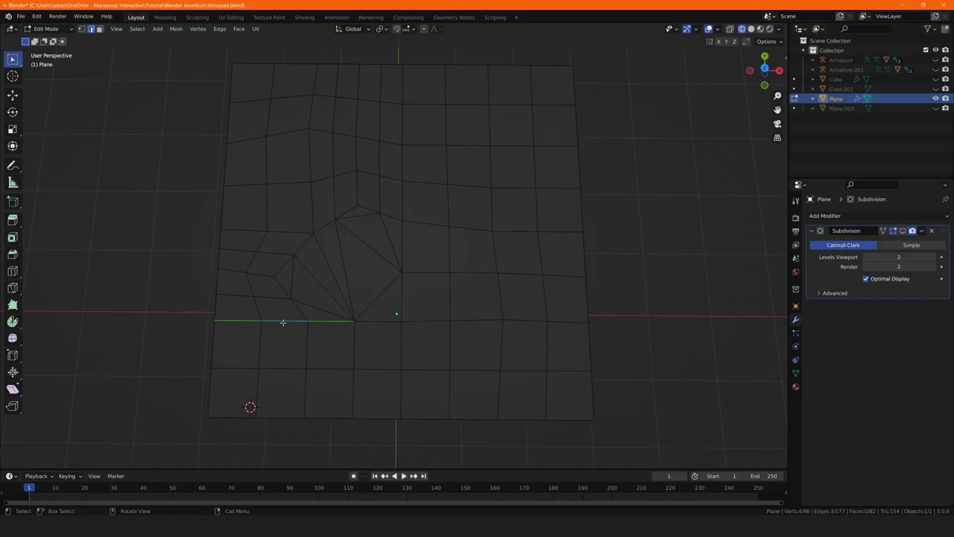
# - Deselect the edge loop and orbit the head from profile to front, zooming in on its quad wireframe
pyautogui.click(169, 241)
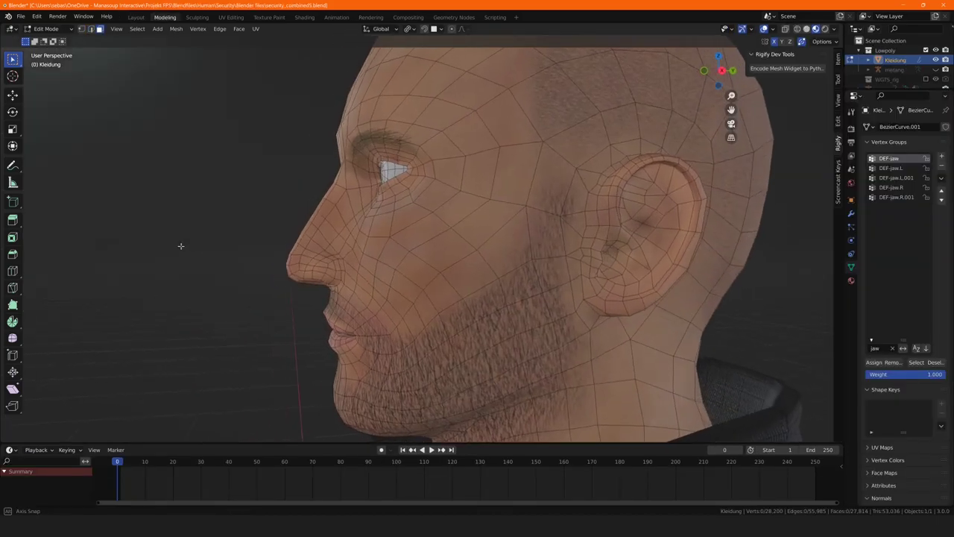
pyautogui.moveTo(181, 245)
pyautogui.mouseDown(button='middle')
pyautogui.moveTo(287, 252)
pyautogui.moveTo(210, 261)
pyautogui.moveTo(226, 270)
pyautogui.moveTo(209, 277)
pyautogui.moveTo(266, 260)
pyautogui.moveTo(271, 249)
pyautogui.moveTo(294, 256)
pyautogui.mouseUp(button='middle')
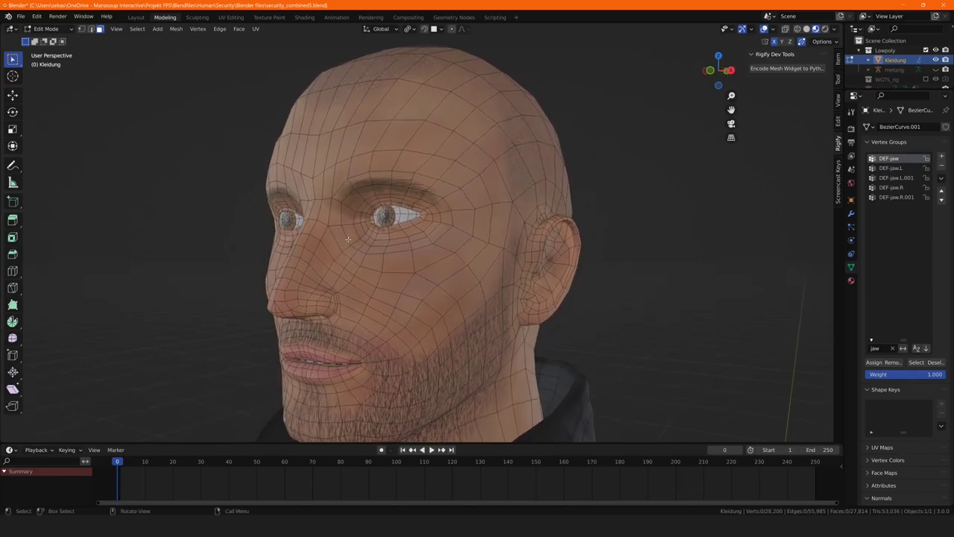
pyautogui.scroll(2, 348, 239)
# - Orbit the head to near-profile, then pull back to reveal the whole clothed guard character
pyautogui.moveTo(347, 240); pyautogui.dragTo(313, 246, button='middle')
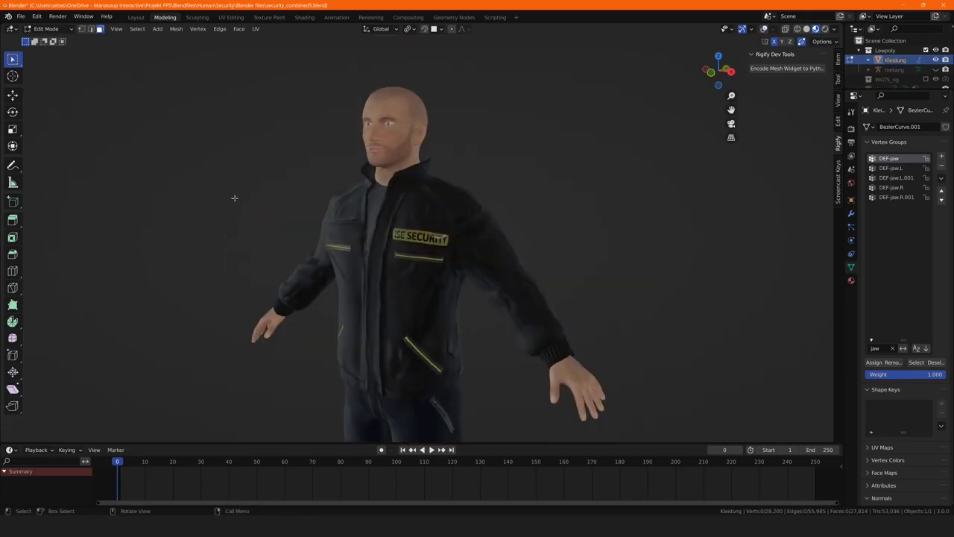
pyautogui.moveTo(234, 198)
pyautogui.mouseDown(button='middle')
pyautogui.moveTo(213, 207)
pyautogui.moveTo(345, 211)
pyautogui.moveTo(201, 207)
pyautogui.mouseUp(button='middle')
pyautogui.scroll(-4, 276, 213)
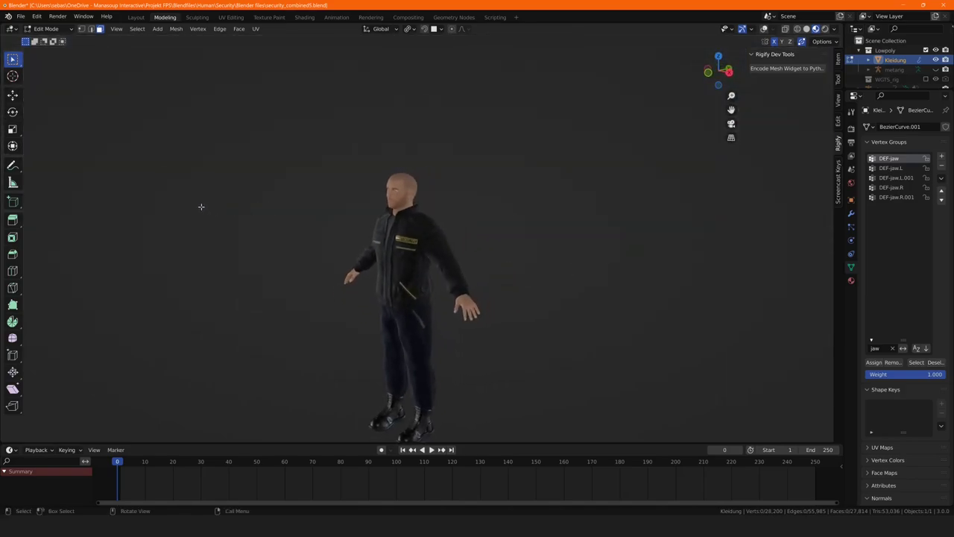